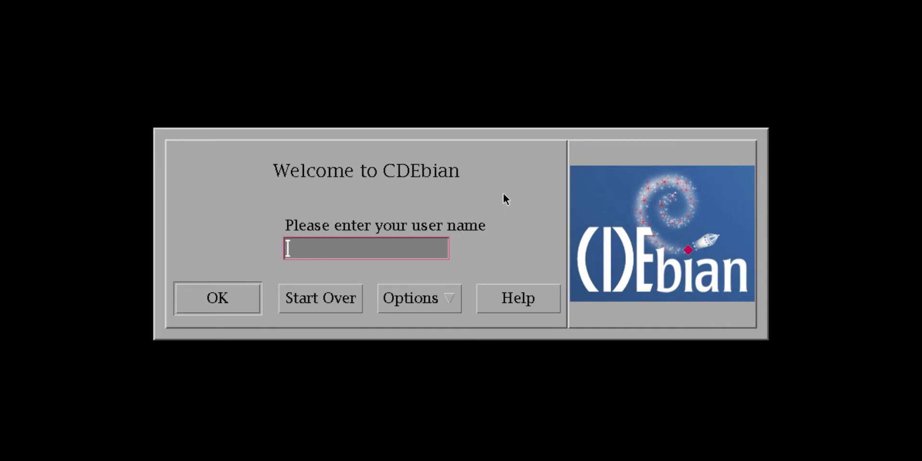
Step: Log in to CDEbian with the user name, correcting a typo, and the account password
type("cdebain")
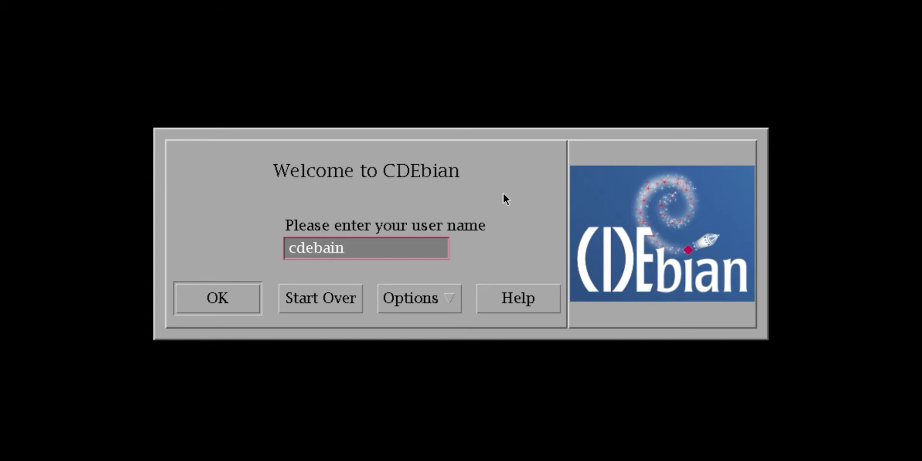
key("BackSpace")
key("BackSpace")
key("BackSpace")
key("BackSpace")
key("BackSpace")
key("BackSpace")
key("BackSpace")
type("cdeuser")
key("Return")
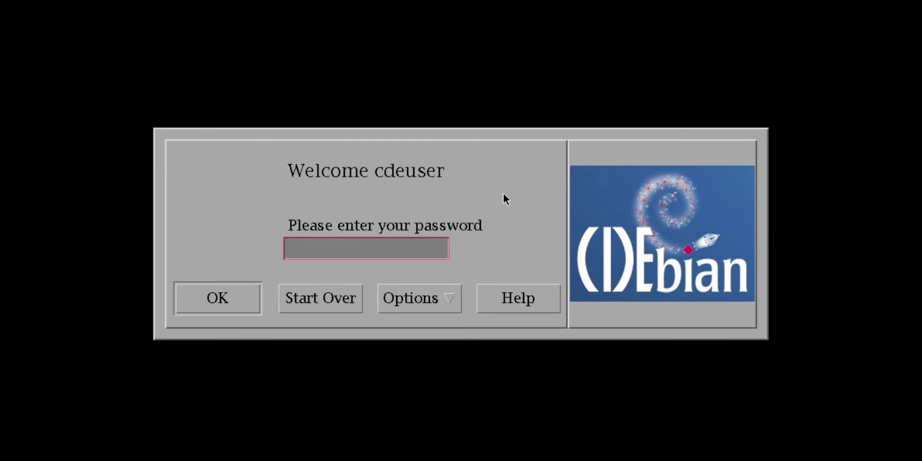
type("cdeuser")
key("Return")
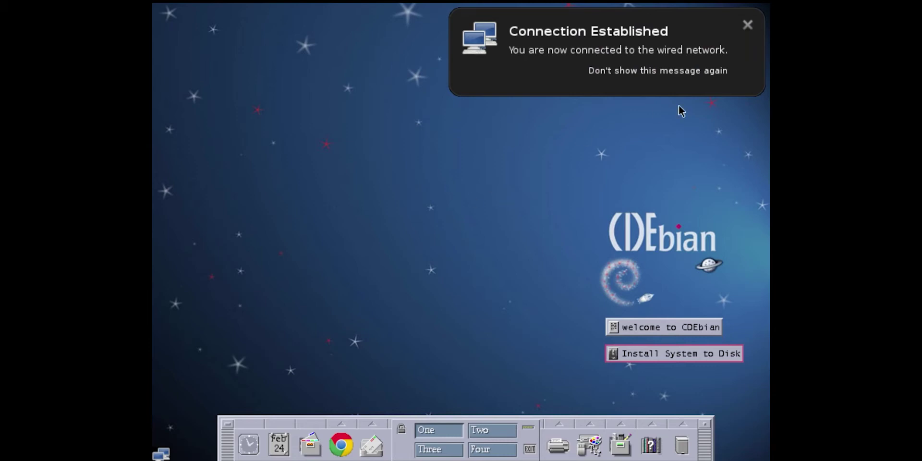
Step: Dismiss the Connection Established notice and open Application Manager from the front panel
left_click(748, 24)
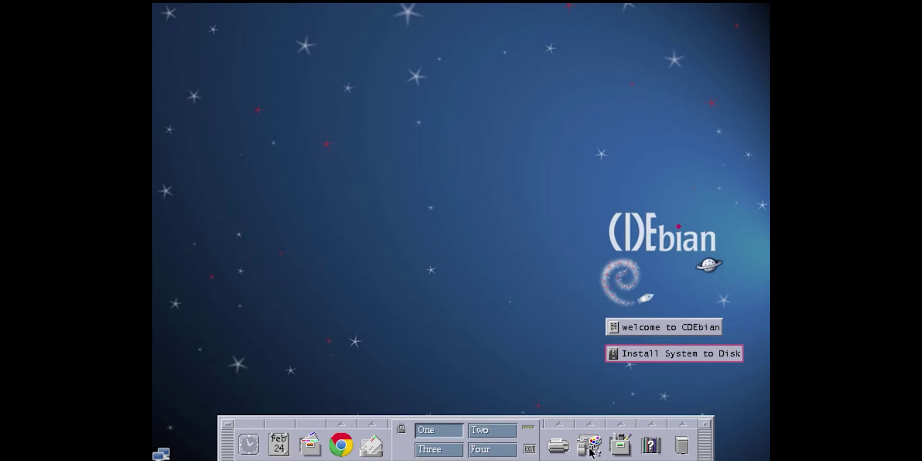
left_click(619, 447)
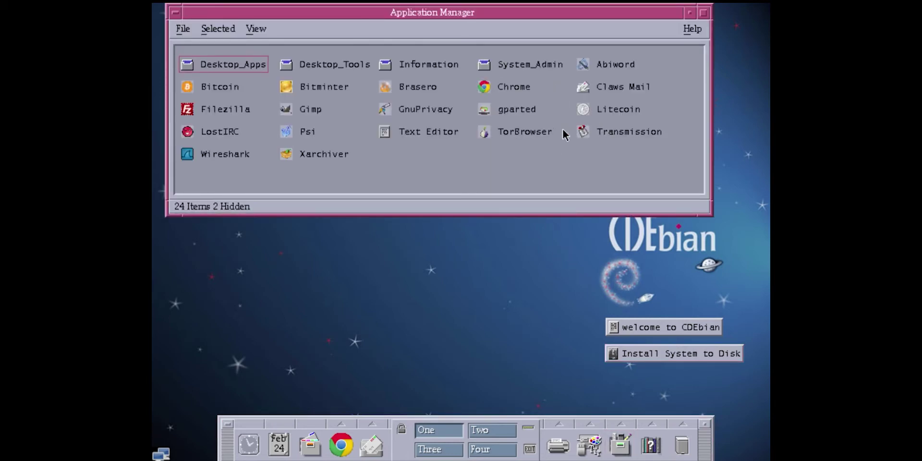
double_click(618, 109)
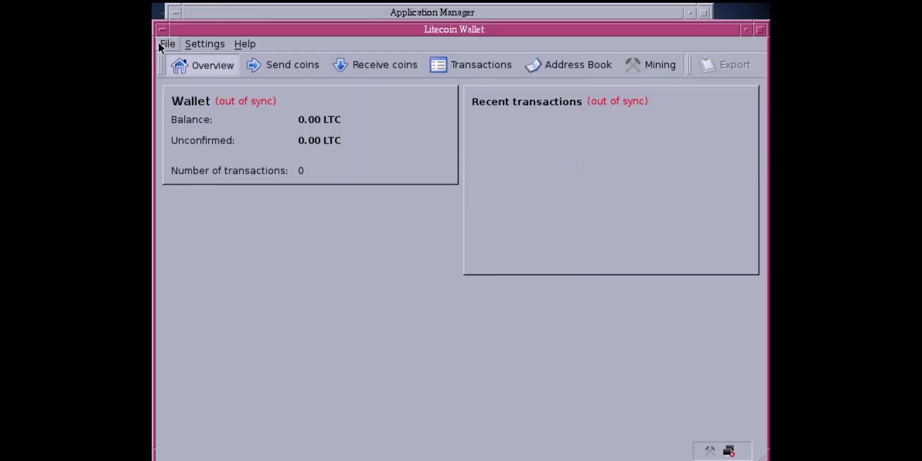
left_click(159, 43)
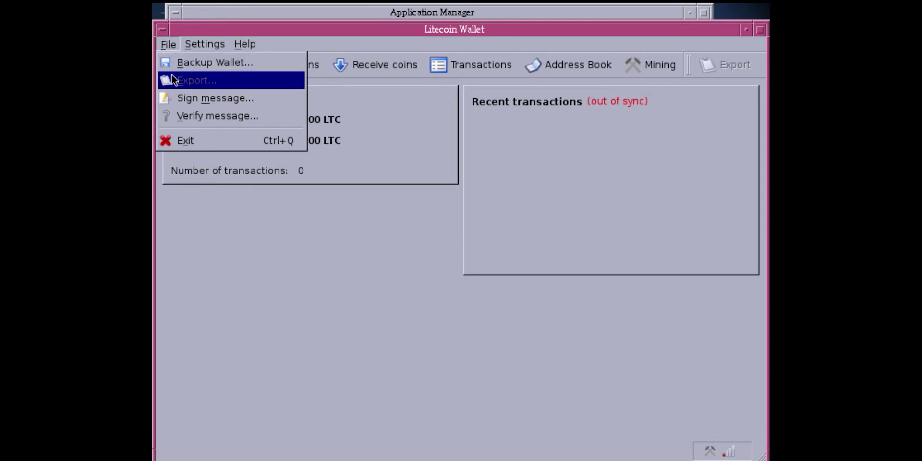
left_click(203, 138)
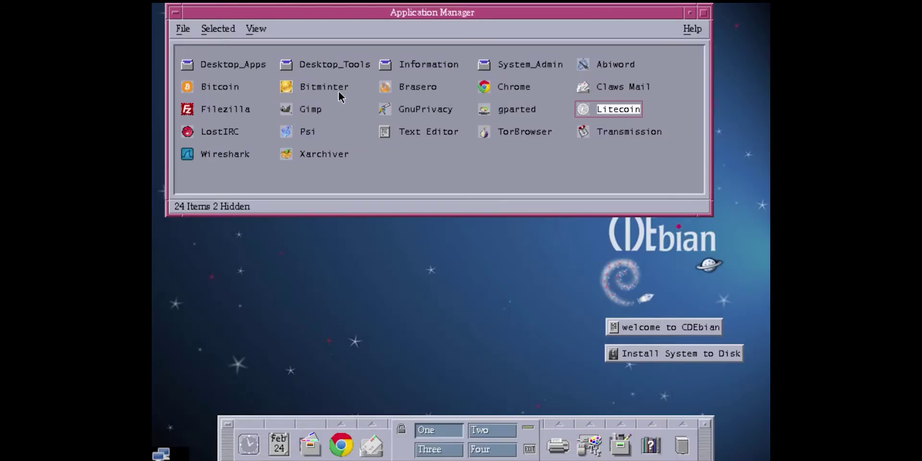
left_click(216, 86)
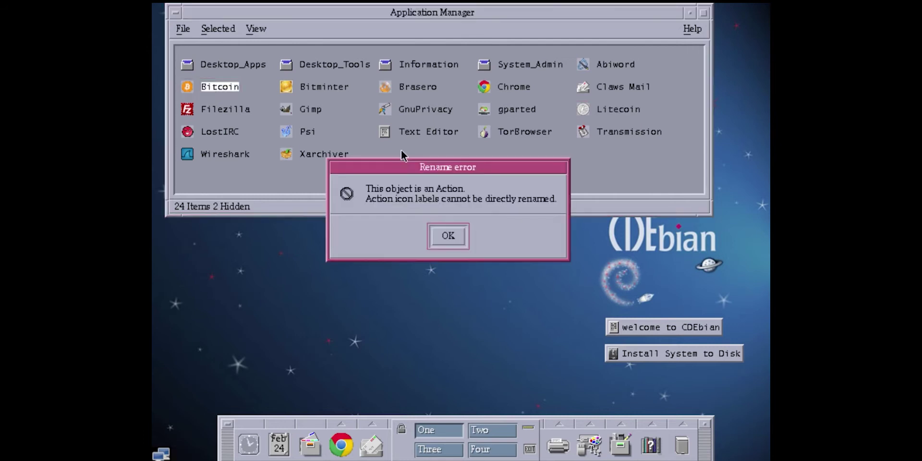
left_click(442, 236)
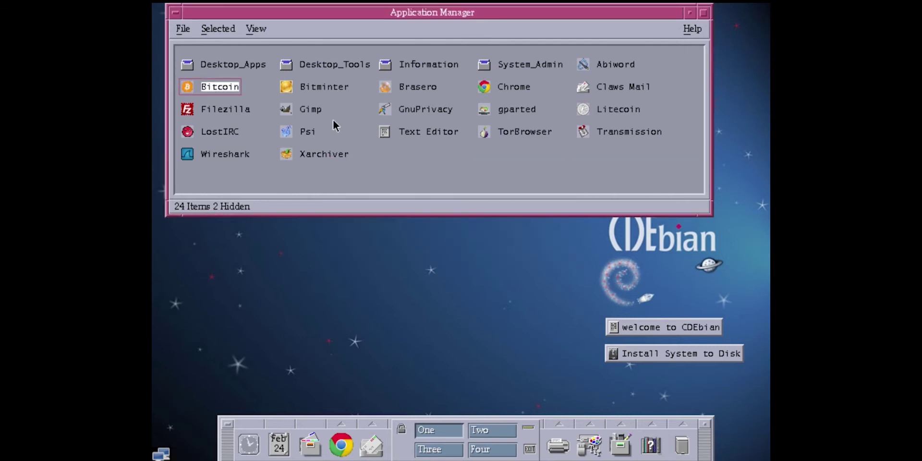
double_click(319, 86)
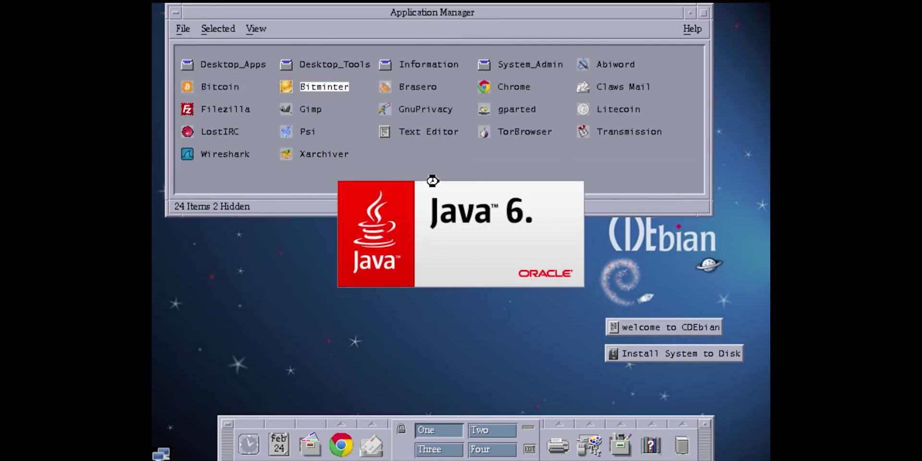
left_click(558, 252)
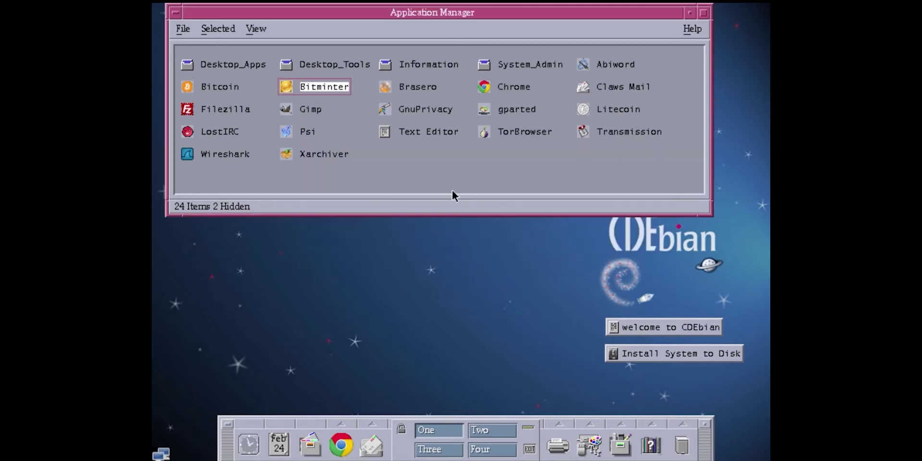
double_click(427, 68)
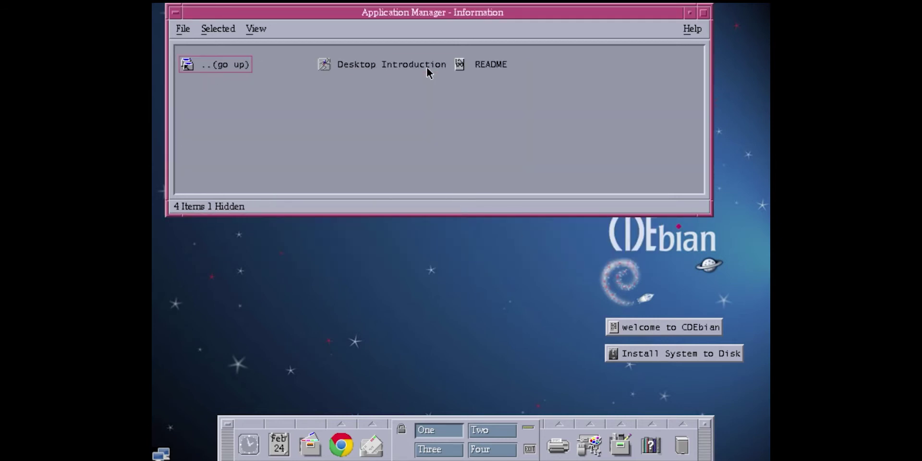
double_click(244, 68)
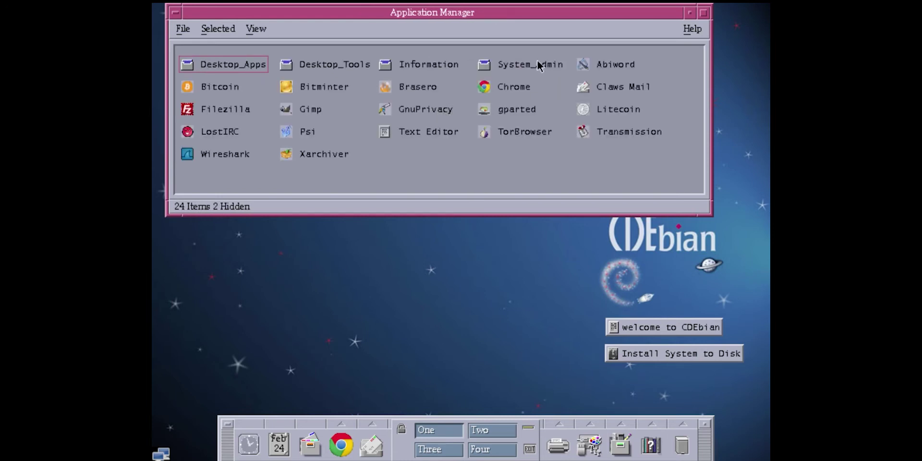
left_click(624, 65)
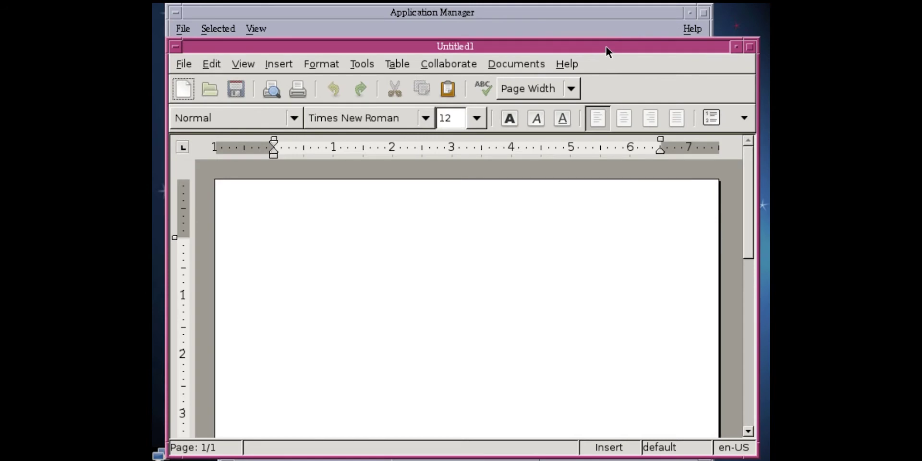
left_click_drag(606, 46, 611, 24)
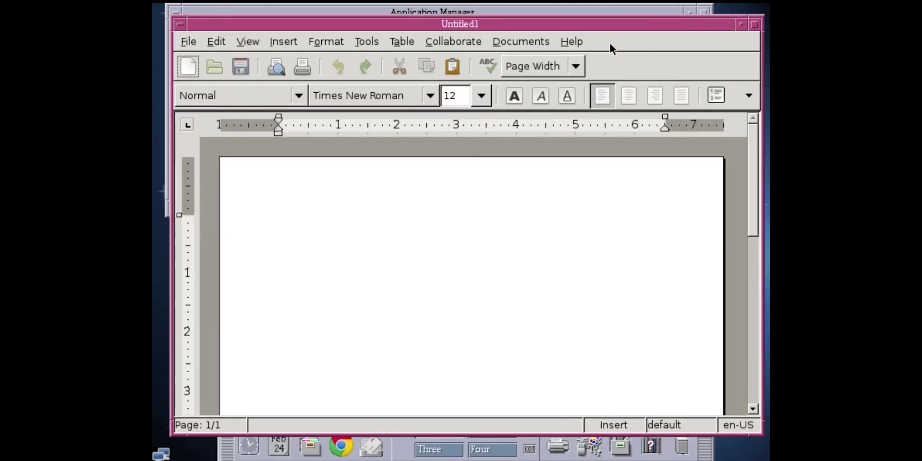
left_click(194, 42)
mouse_move(572, 42)
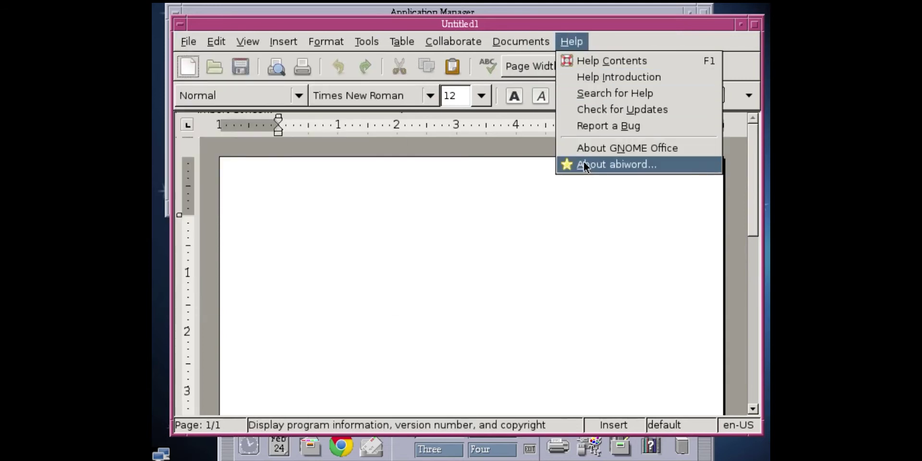
mouse_move(188, 41)
left_click(233, 302)
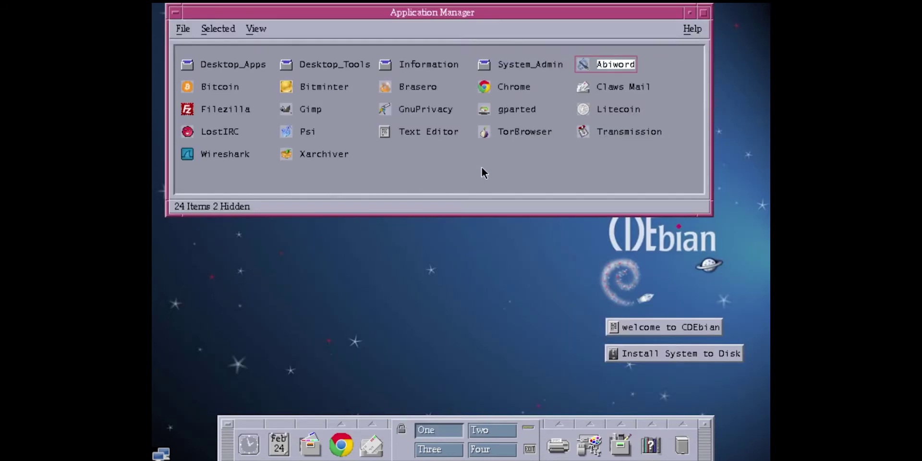
double_click(416, 133)
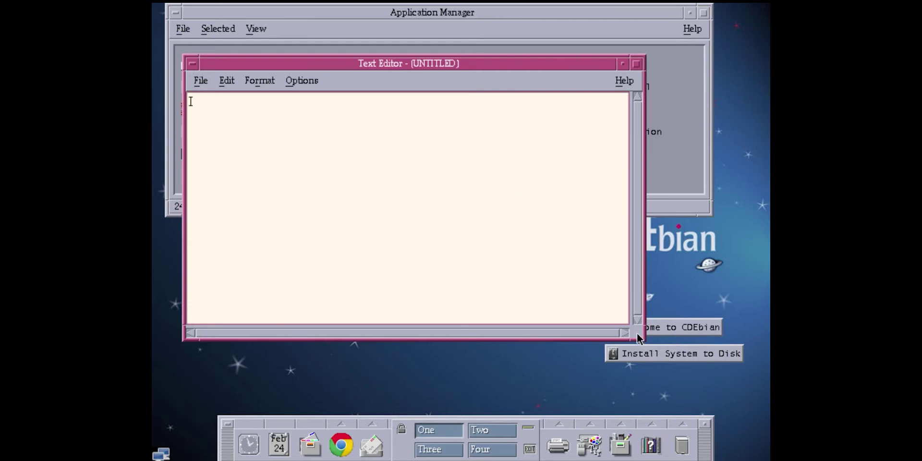
left_click_drag(638, 336, 711, 371)
left_click(694, 80)
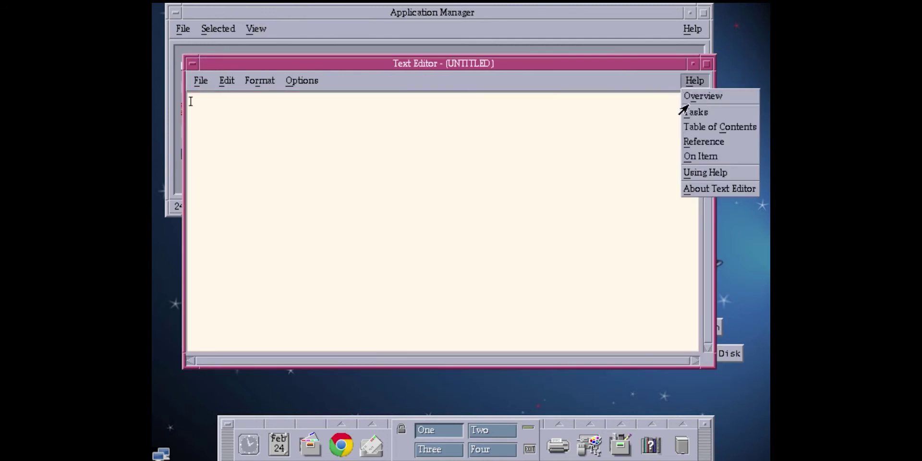
left_click(687, 189)
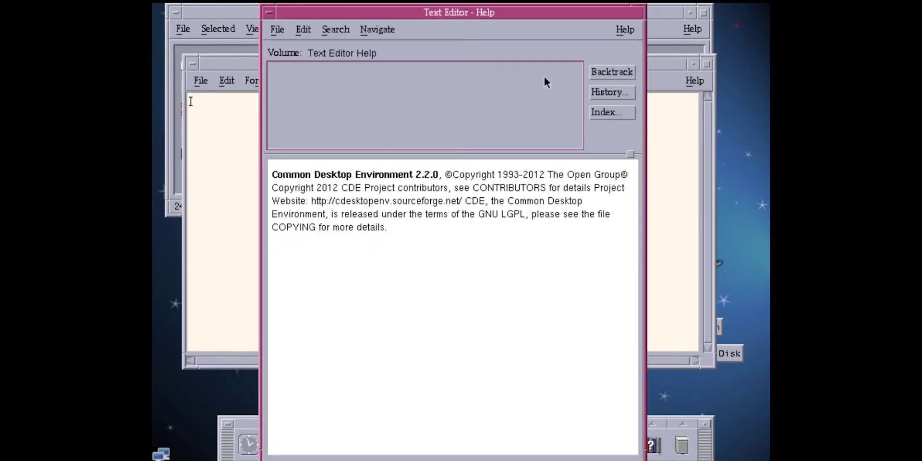
left_click_drag(424, 254, 282, 186)
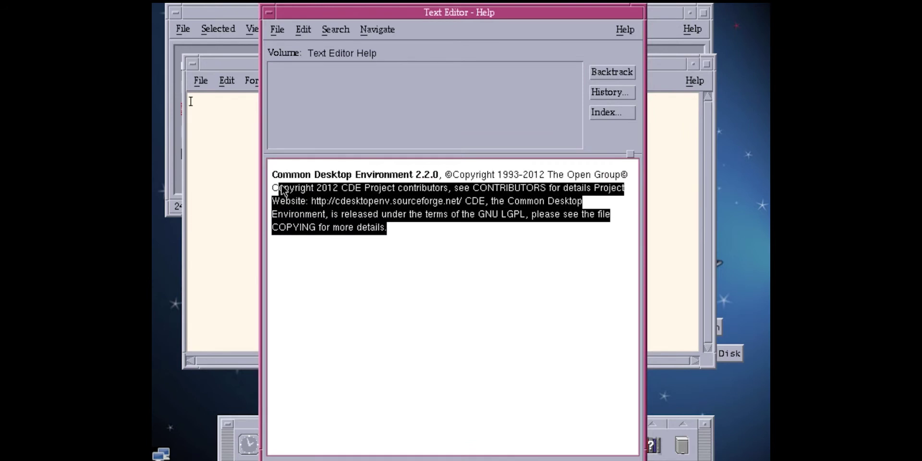
left_click(374, 212)
left_click_drag(426, 232, 242, 168)
left_click(391, 233)
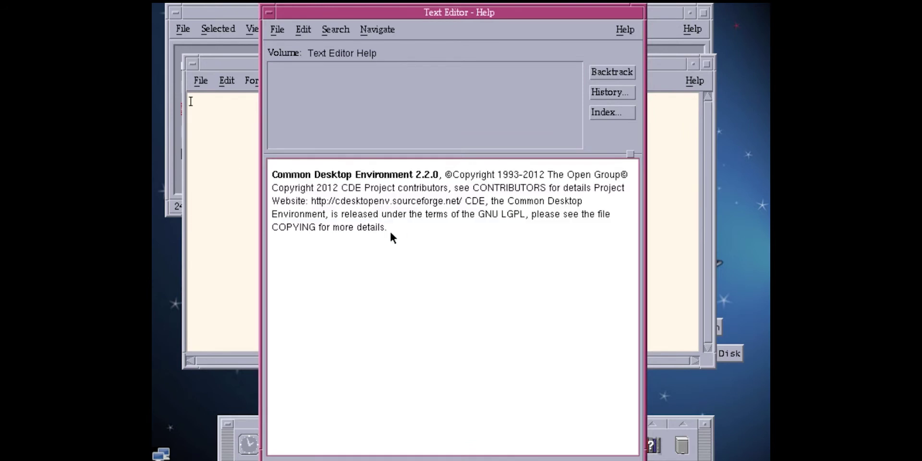
left_click(278, 30)
left_click(379, 111)
left_click(278, 30)
left_click(372, 117)
left_click(277, 30)
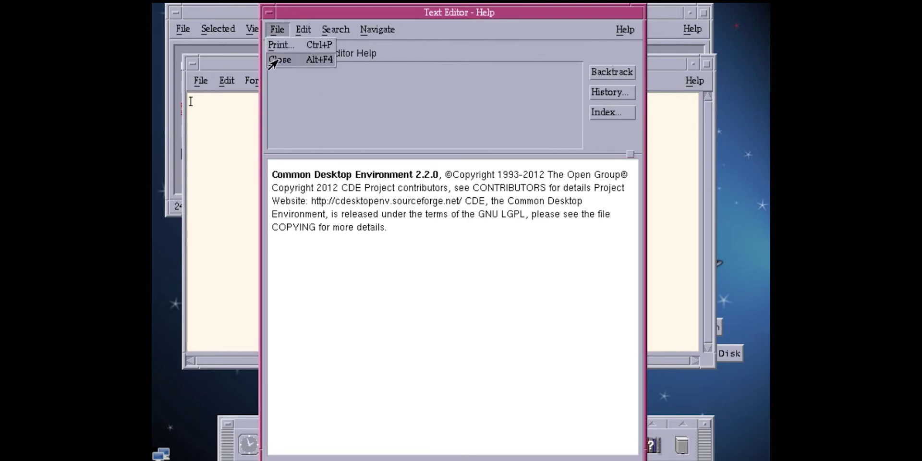
left_click(275, 61)
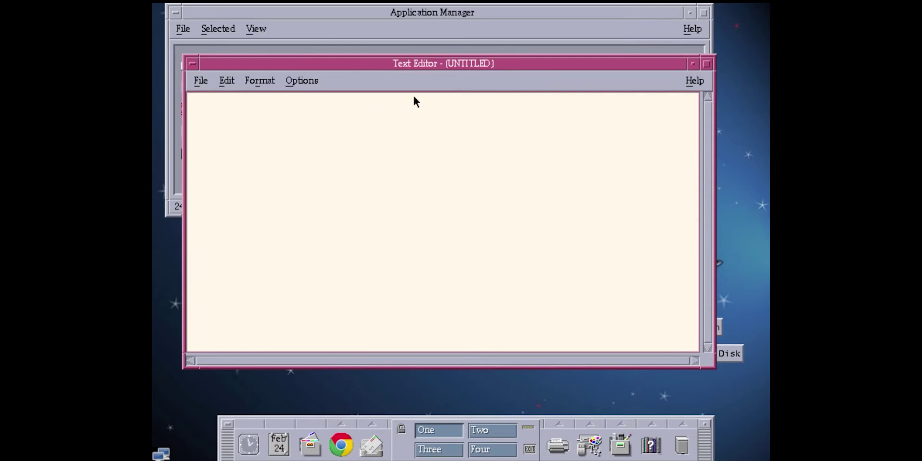
left_click(201, 80)
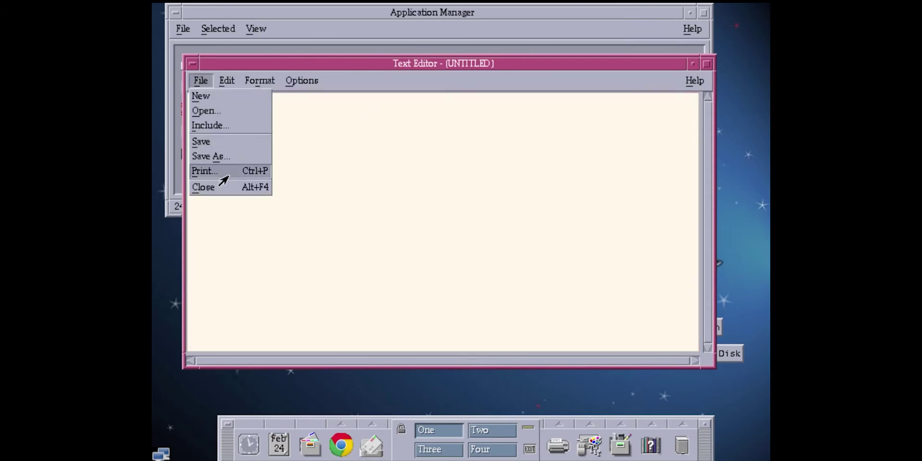
left_click(221, 187)
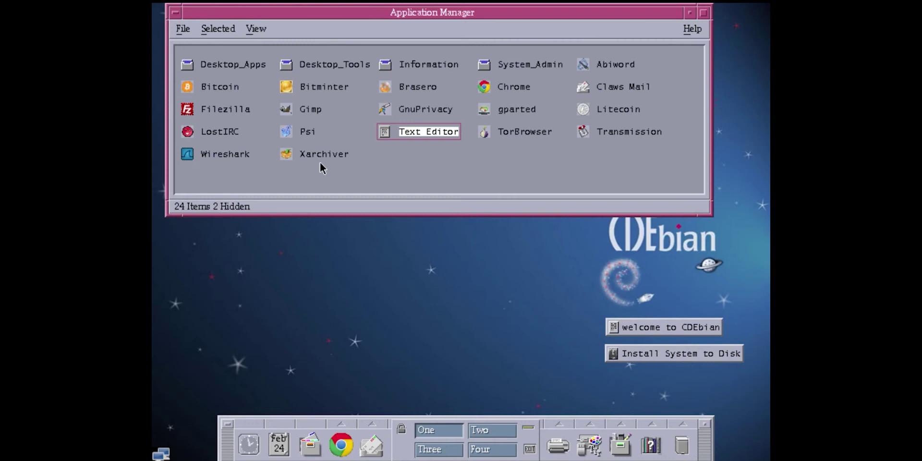
Step: Launch Application Builder from Desktop_Apps and create a Main Window with the default module name
double_click(230, 63)
double_click(358, 63)
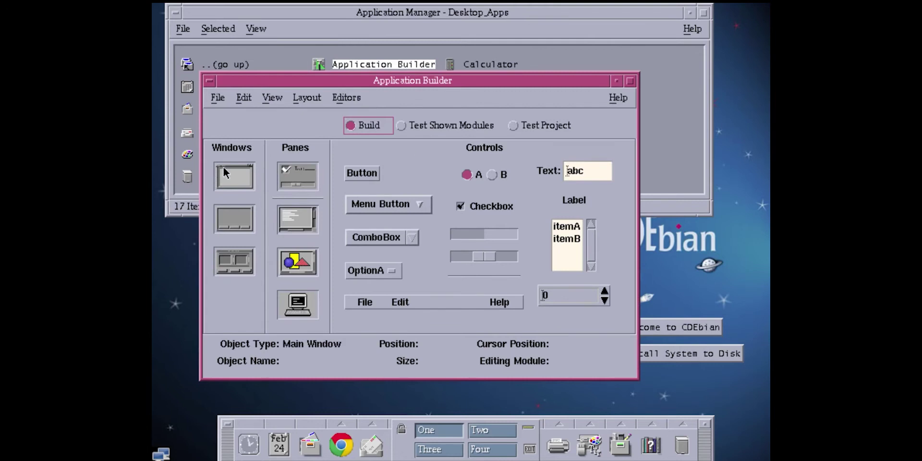
left_click_drag(224, 168, 626, 231)
left_click(643, 270)
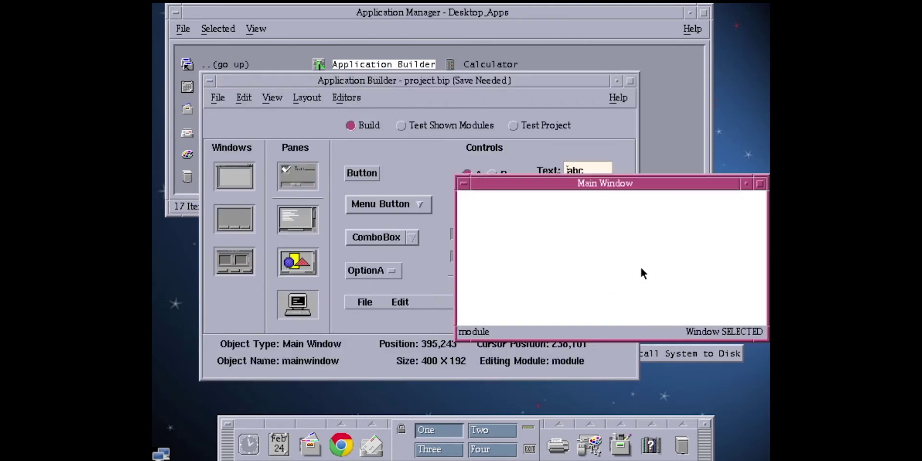
Step: Add a 200 × 120 control pane to the Main Window and move the window about 200 px left
left_click_drag(298, 176, 687, 234)
left_click(693, 211)
left_click(681, 232)
left_click(519, 207)
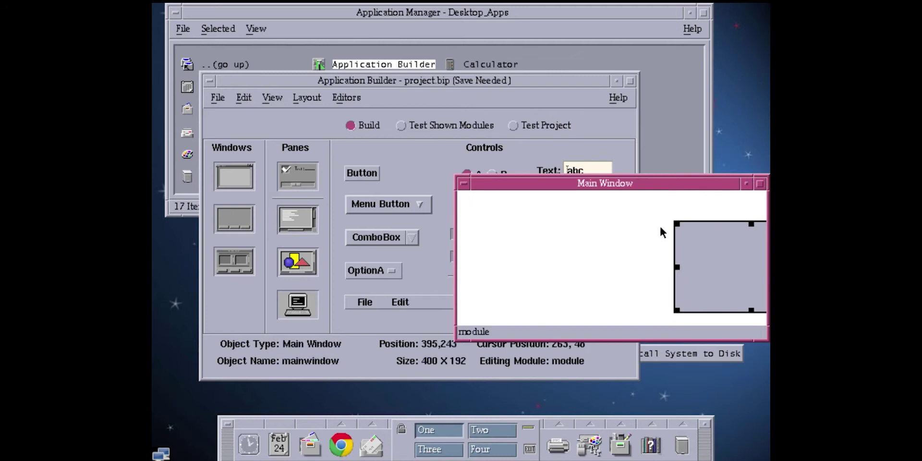
left_click_drag(663, 185, 567, 183)
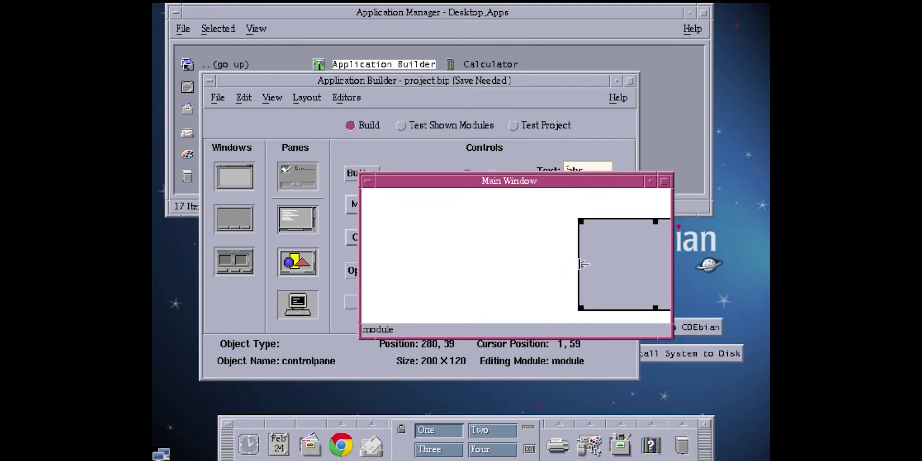
Step: Inspect the control pane's properties twice, closing them without changes
double_click(583, 220)
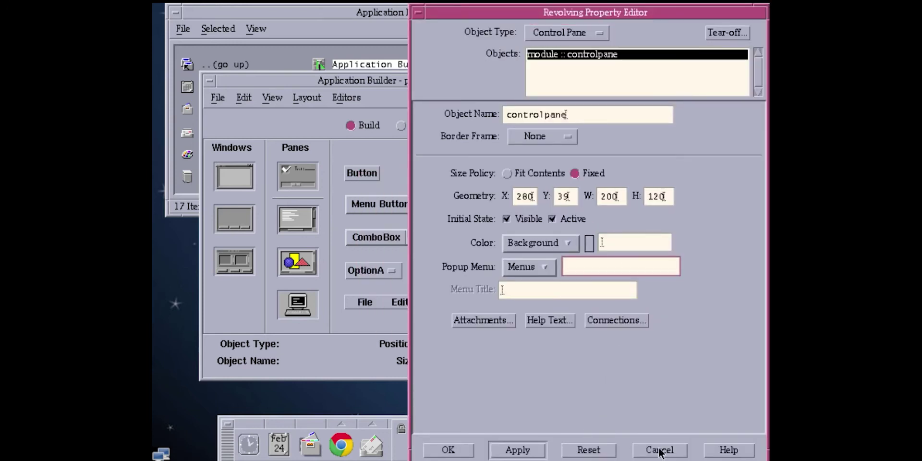
left_click(659, 449)
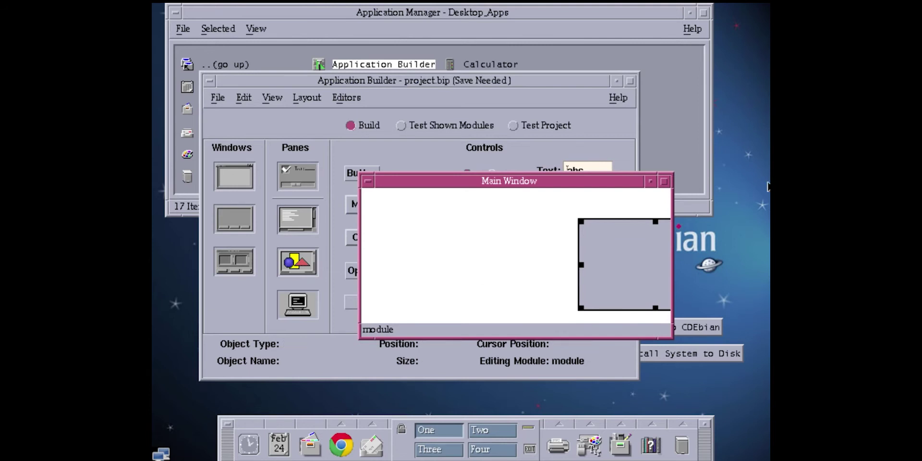
left_click(393, 152)
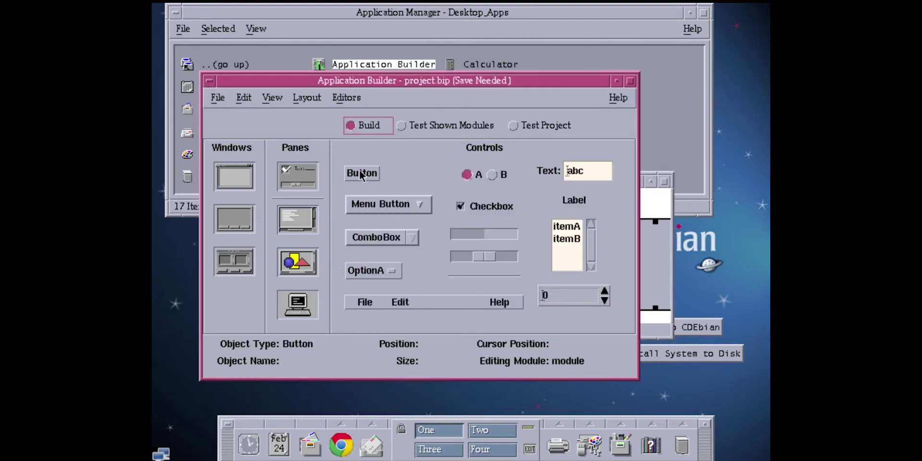
left_click(655, 269)
double_click(635, 258)
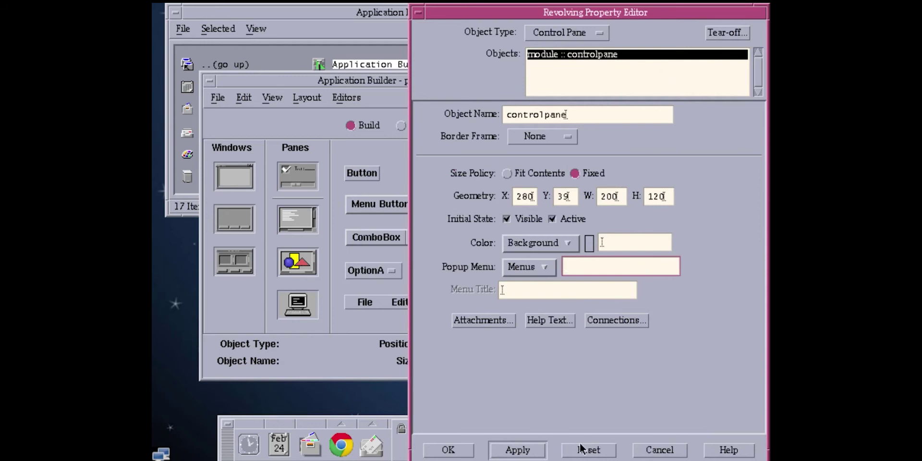
left_click(640, 451)
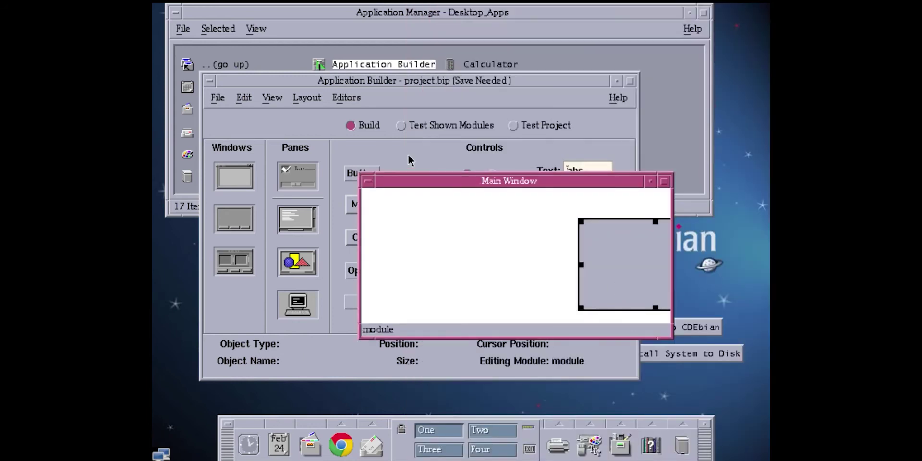
Step: Try dropping a Button from the palette onto the Main Window and dismiss the invalid-drop error
left_click(392, 140)
left_click_drag(363, 173, 670, 272)
left_click(437, 269)
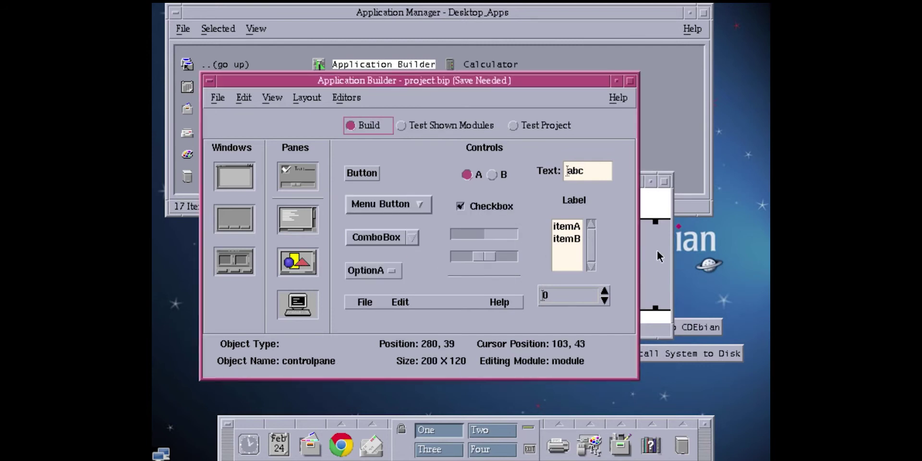
Step: Choose Browse... from the control pane's context menu to show the module hierarchy
left_click(658, 255)
right_click(641, 242)
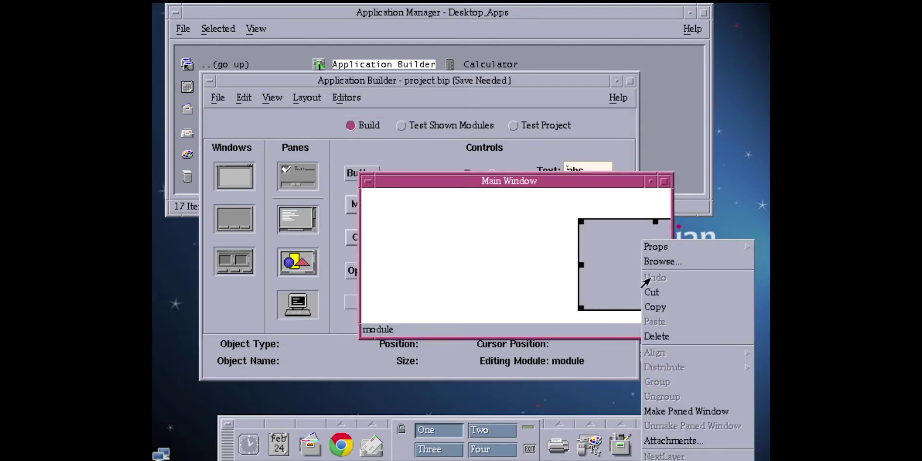
left_click(659, 262)
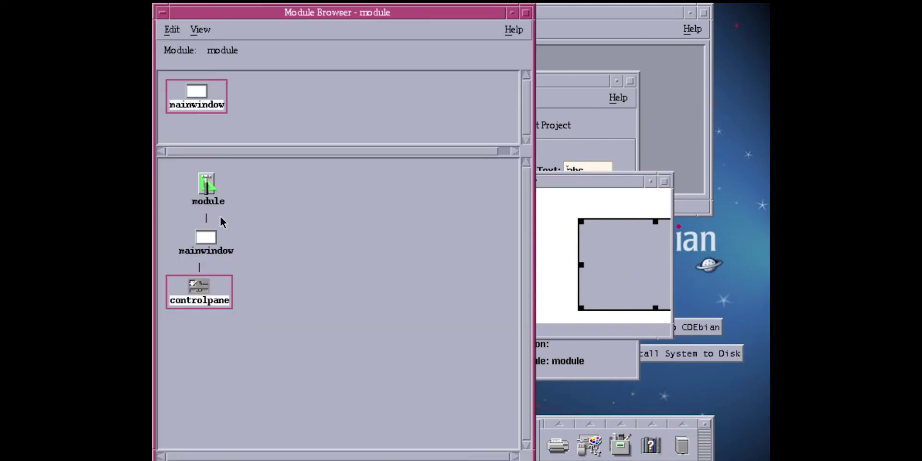
Step: Close the Module Browser via Edit > Close, then exit Application Builder with Discard Changes
left_click(172, 30)
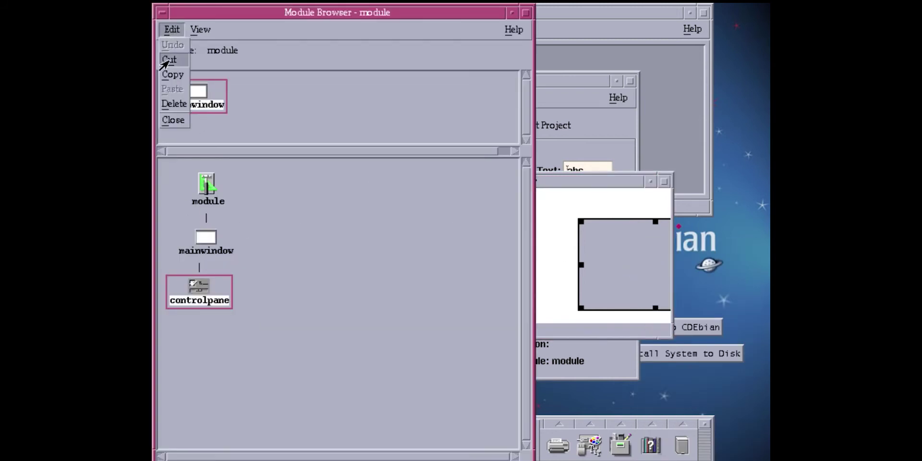
left_click(168, 119)
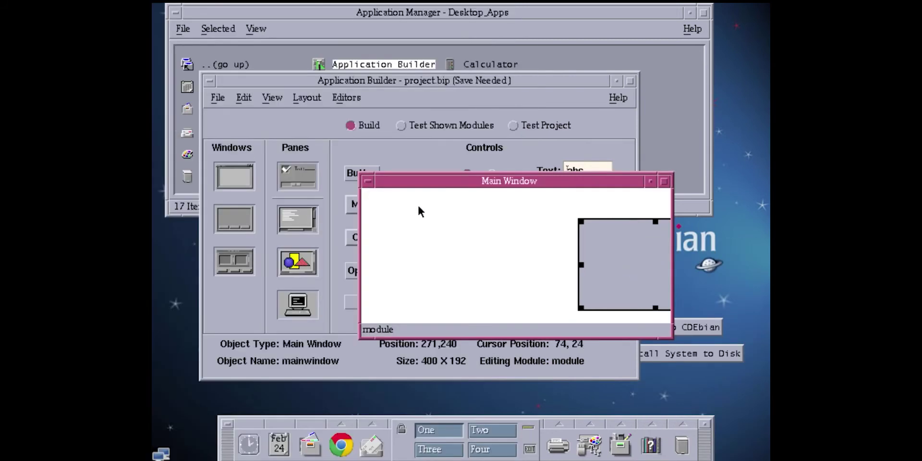
left_click(218, 98)
left_click(267, 265)
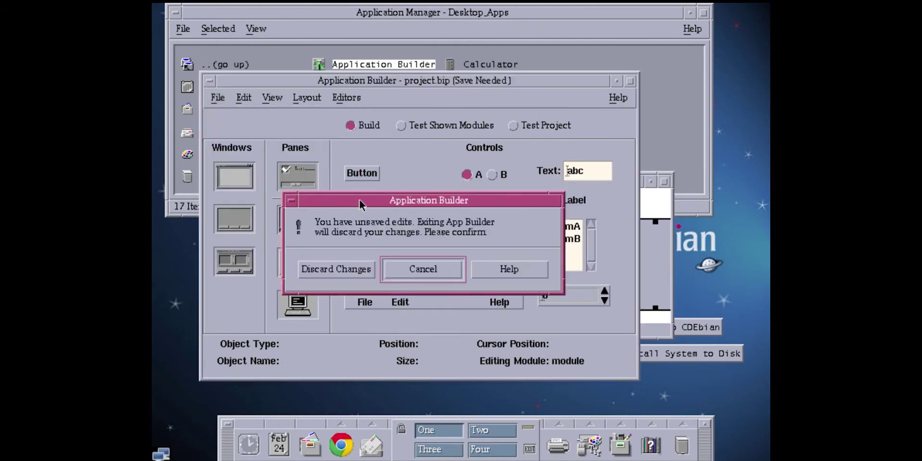
left_click(354, 270)
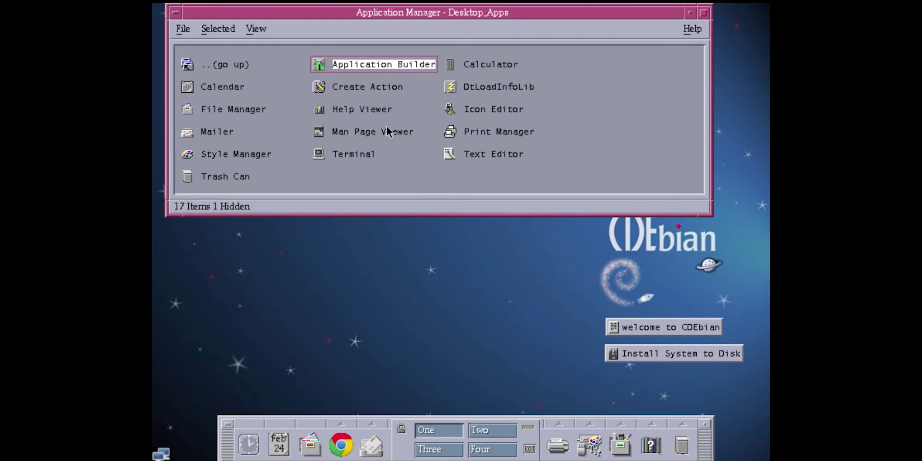
Step: Launch Print Manager, acknowledge 'Found no printers.', and open then close Printers > Find..
double_click(478, 130)
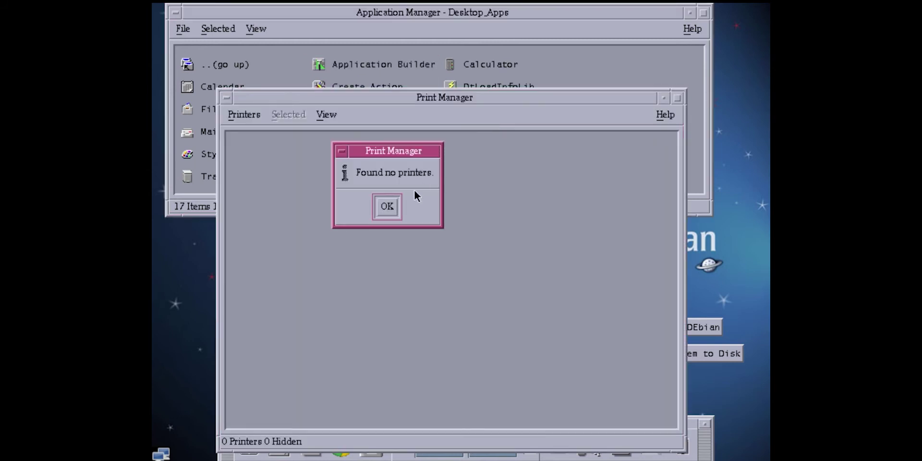
left_click(395, 208)
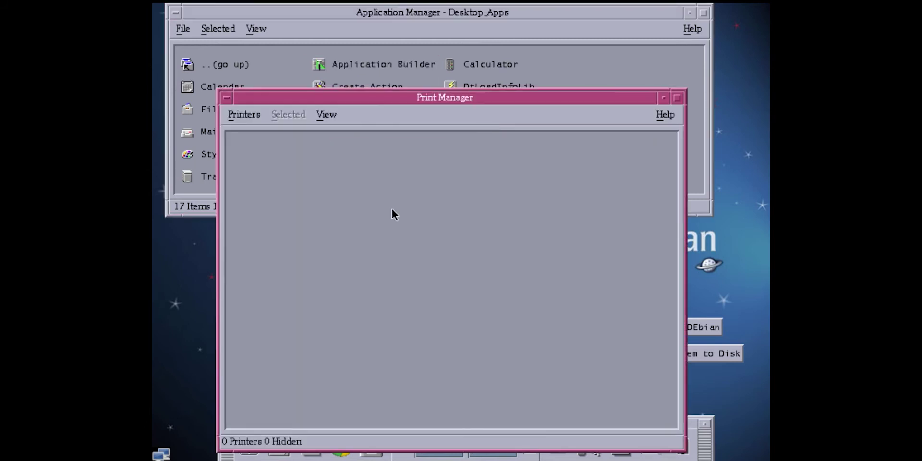
left_click(248, 117)
left_click(243, 130)
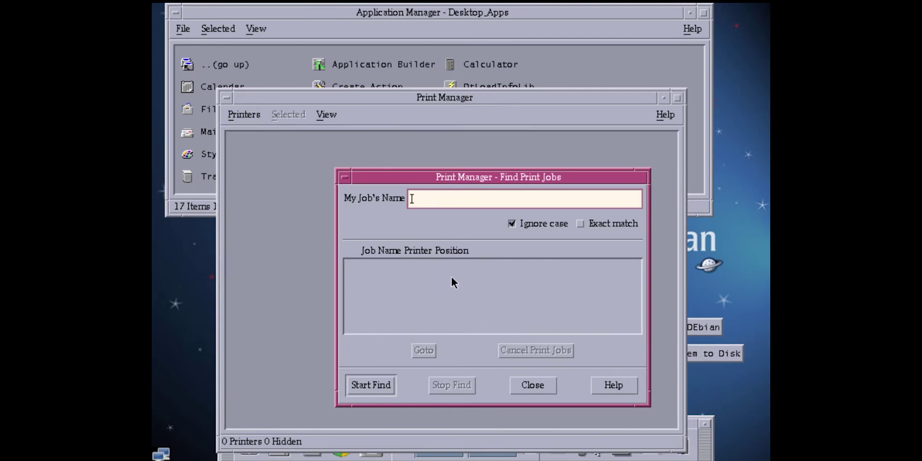
left_click(526, 389)
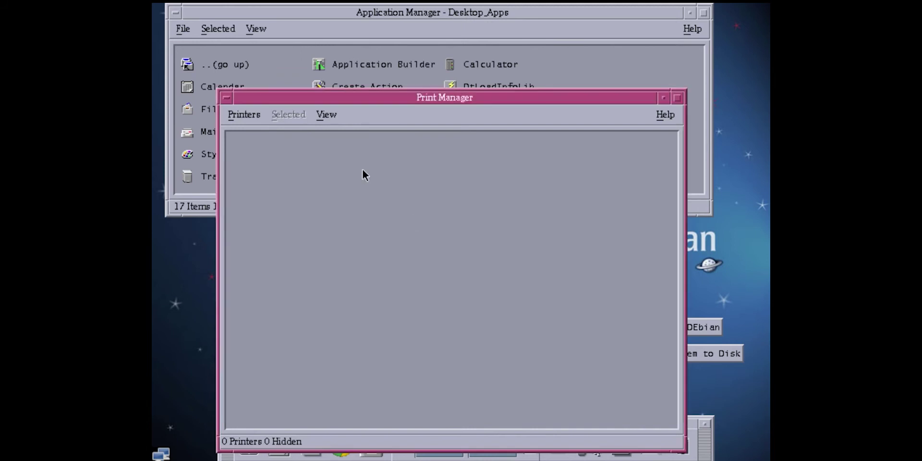
left_click(246, 117)
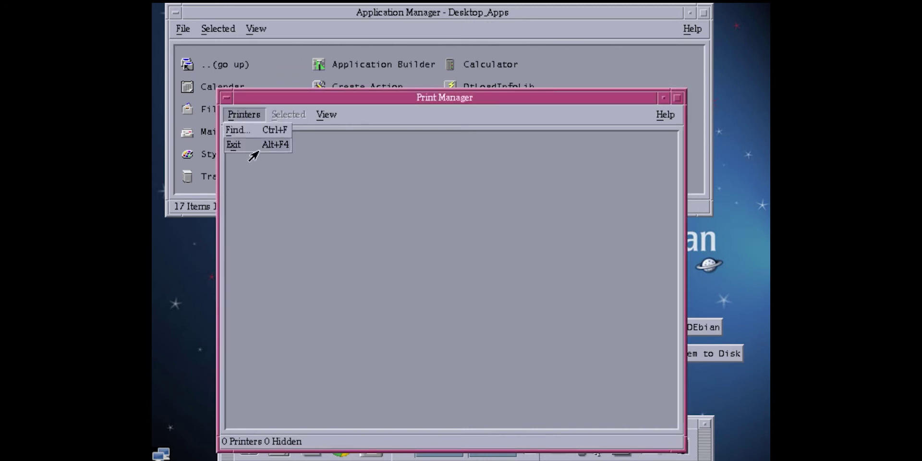
Step: Exit Print Manager, then launch a Terminal window and close it via Window > Close
left_click(252, 144)
left_click(347, 153)
double_click(347, 152)
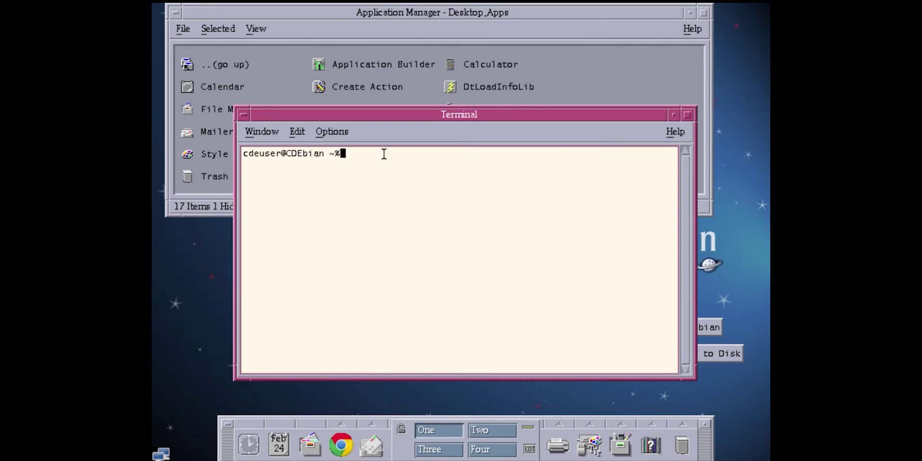
left_click(262, 132)
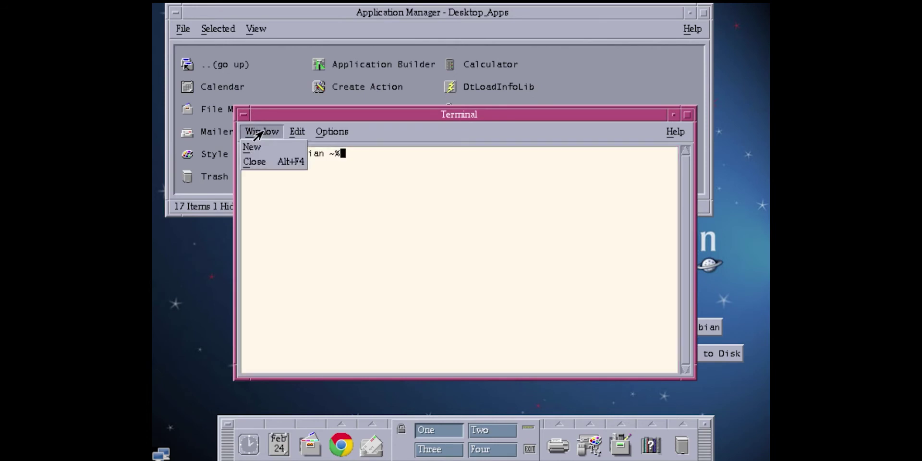
left_click(259, 162)
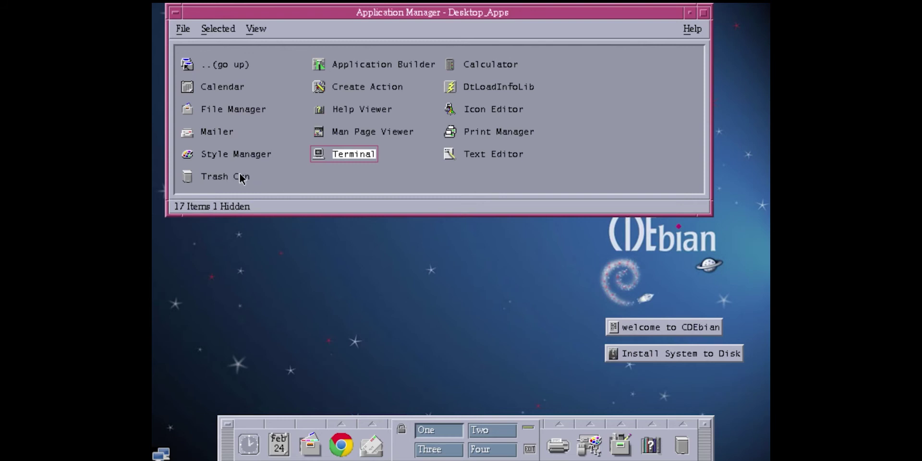
Step: Launch Style Manager and set minimised windows to use an icon box, restarting the workspace manager
double_click(244, 152)
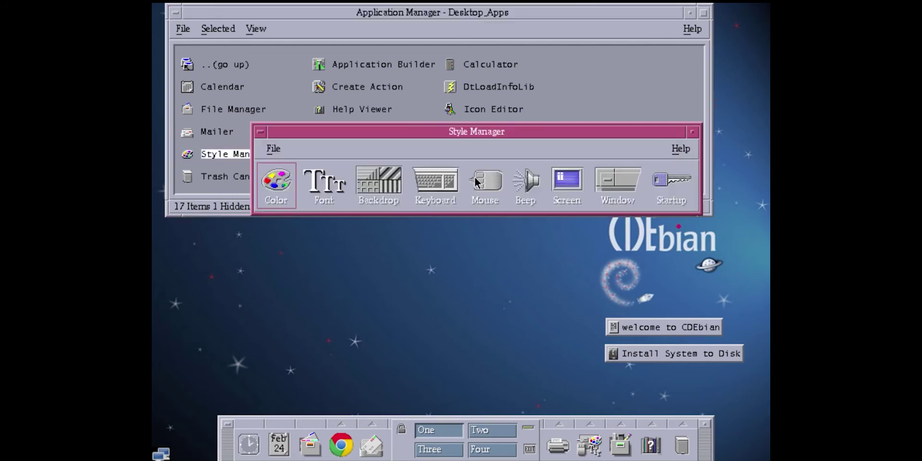
left_click(611, 187)
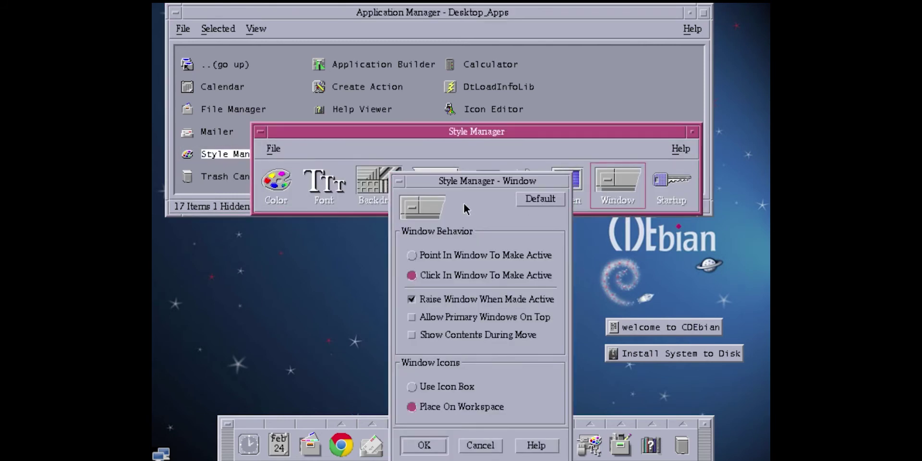
left_click_drag(486, 181, 456, 118)
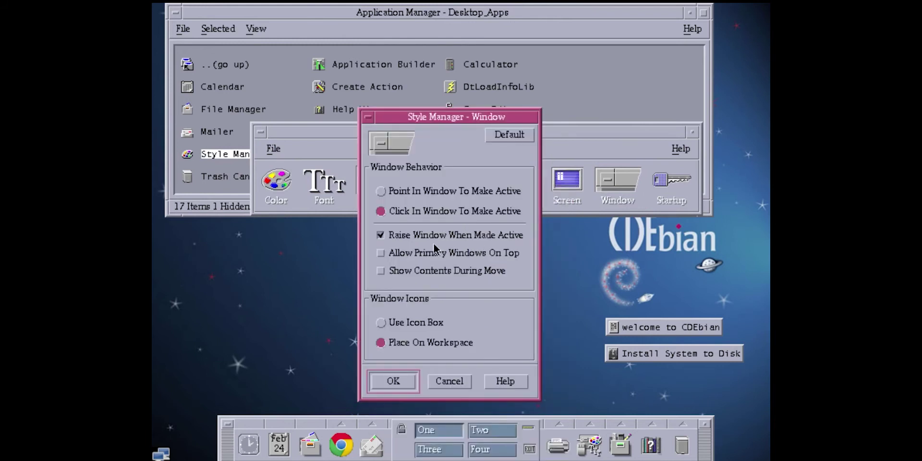
left_click(422, 321)
left_click(396, 381)
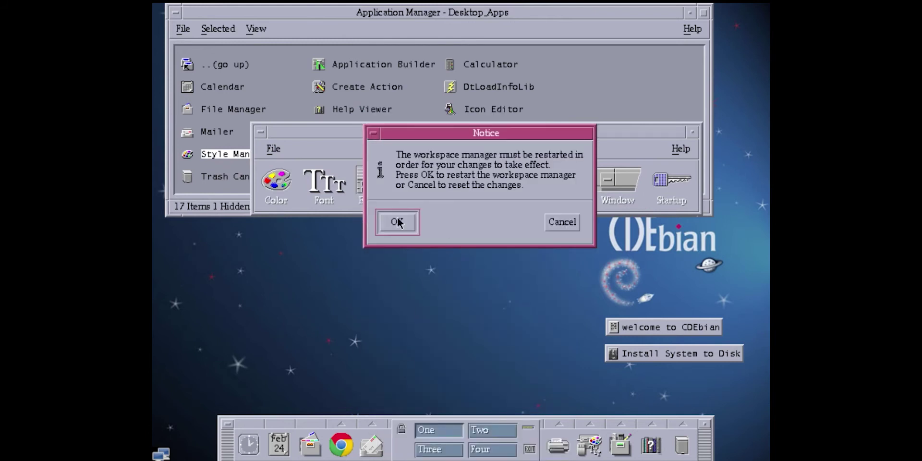
left_click(397, 221)
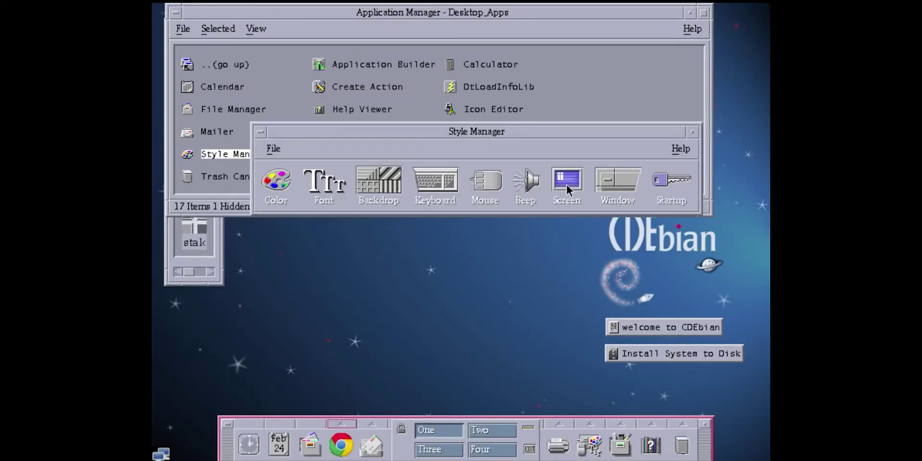
Step: Switch window icons back to placement on the workspace and restart the workspace manager
left_click(605, 185)
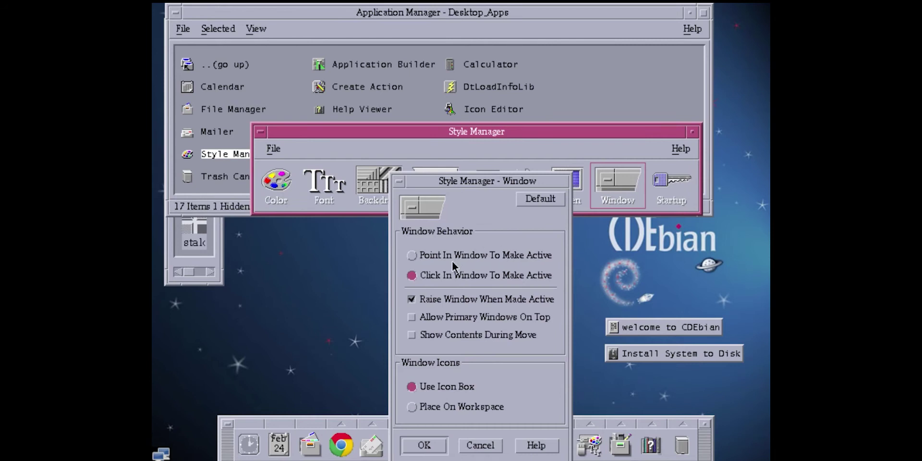
left_click(429, 406)
left_click(426, 445)
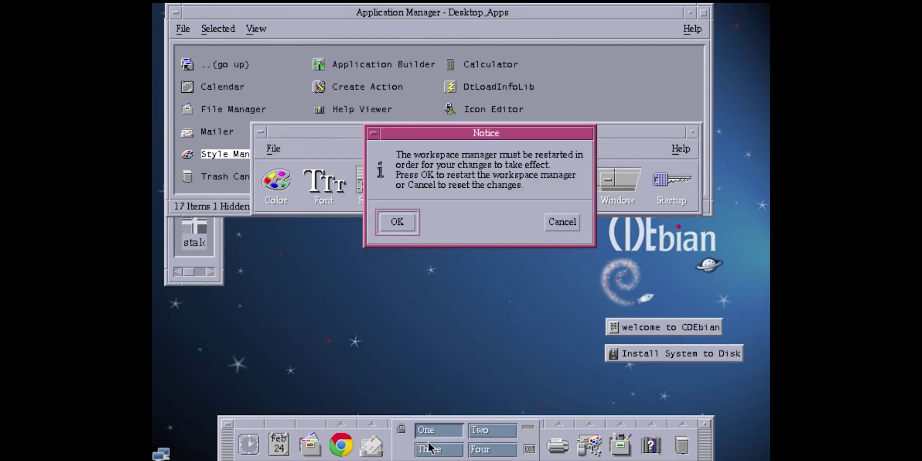
left_click(399, 221)
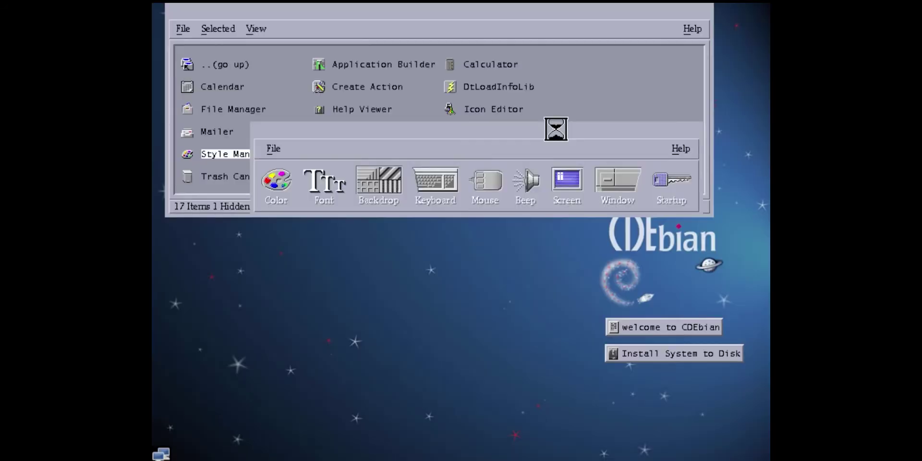
left_click(499, 135)
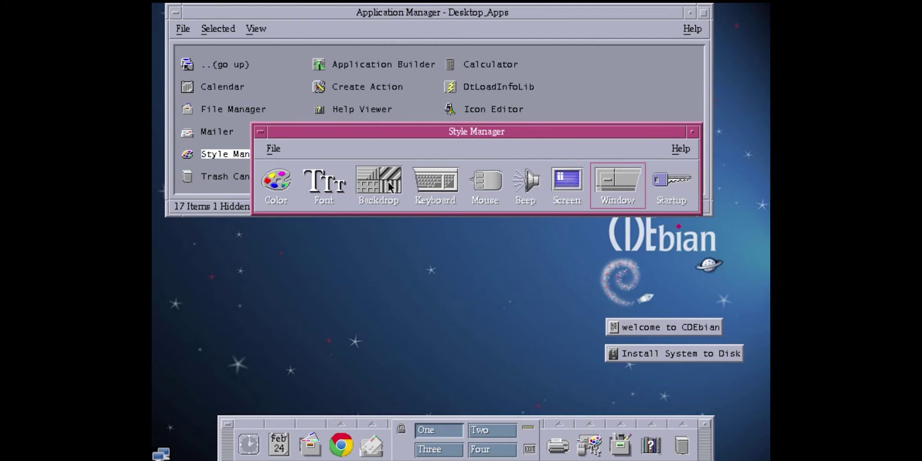
Step: Select the SoftBlue palette, acknowledge the notice, cancel the change, and close Style Manager
left_click(275, 177)
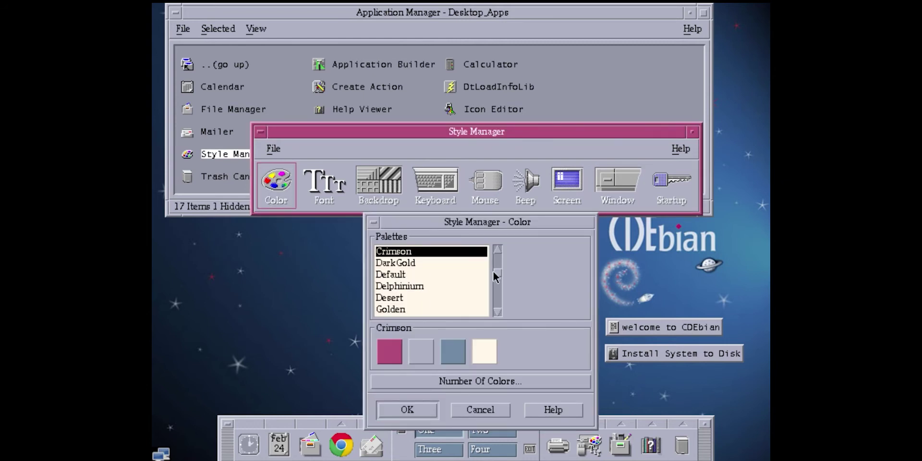
left_click_drag(494, 277, 492, 315)
scroll(410, 276, "up", 1)
left_click(410, 275)
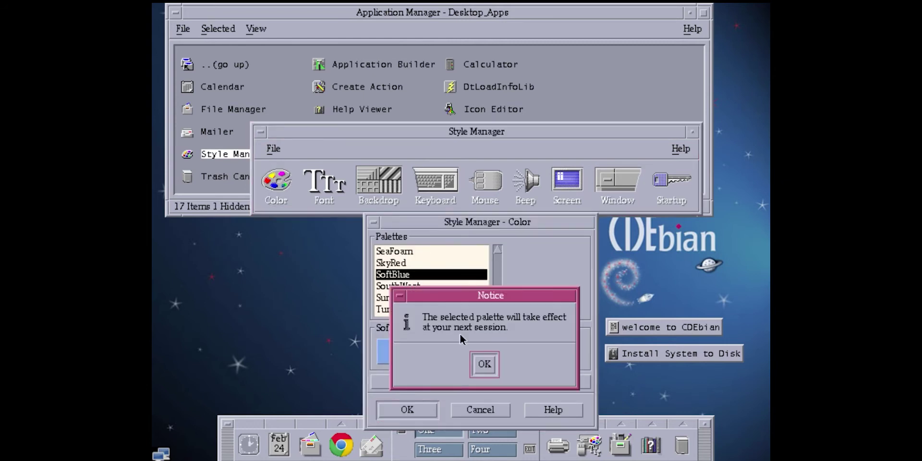
left_click(482, 366)
left_click(466, 408)
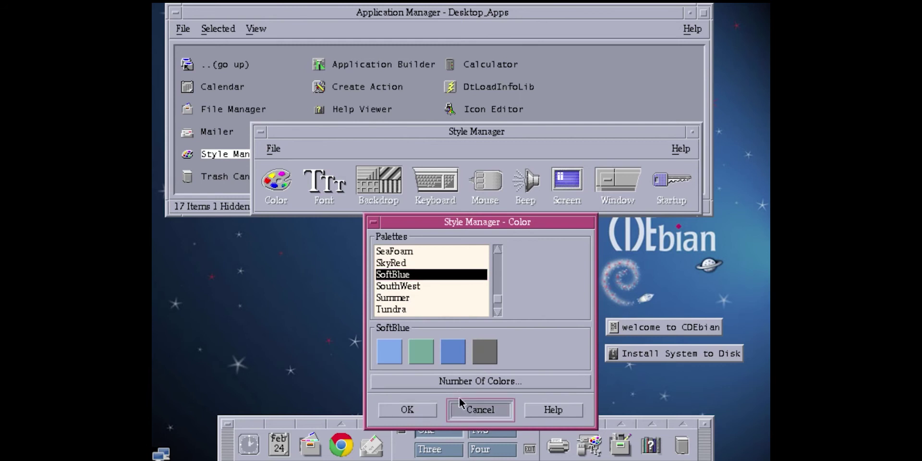
left_click(263, 132)
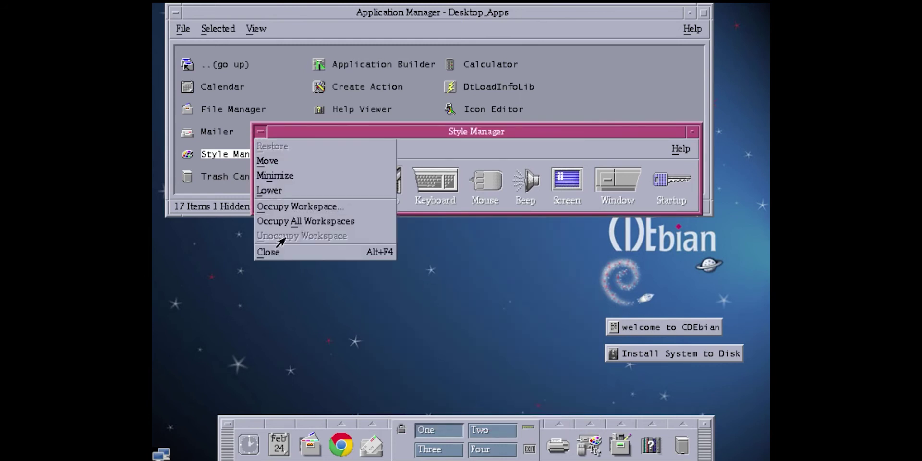
left_click(281, 249)
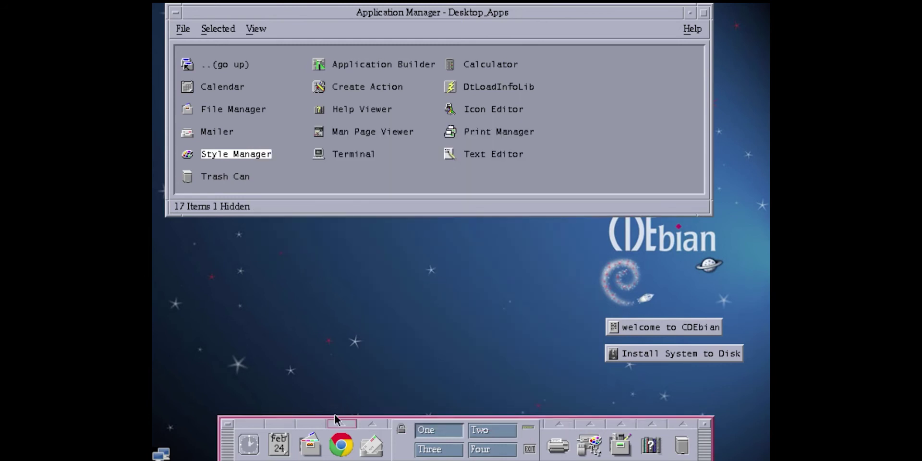
double_click(374, 137)
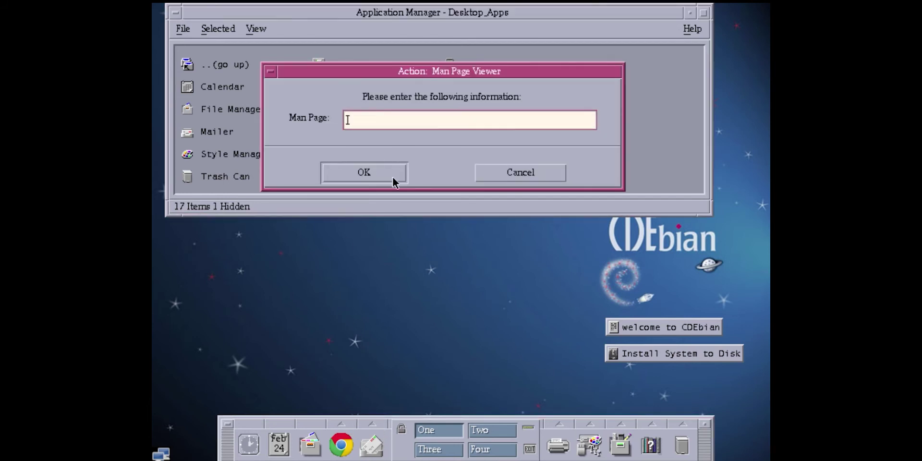
left_click(519, 171)
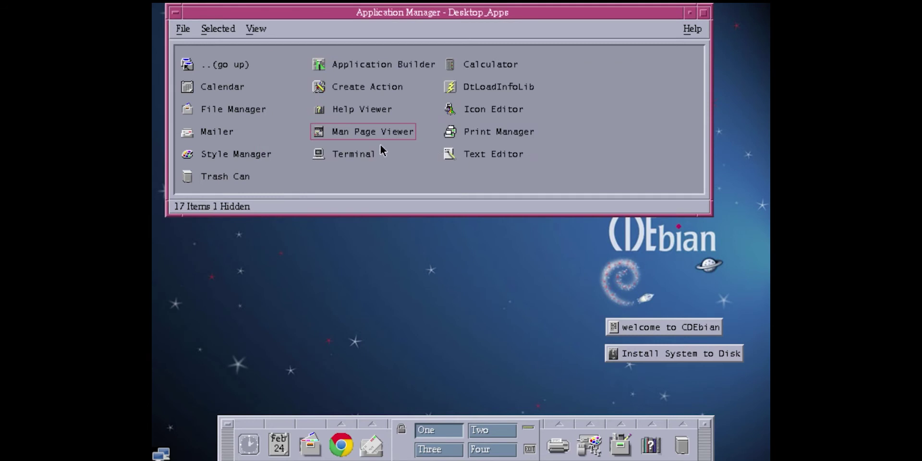
double_click(517, 80)
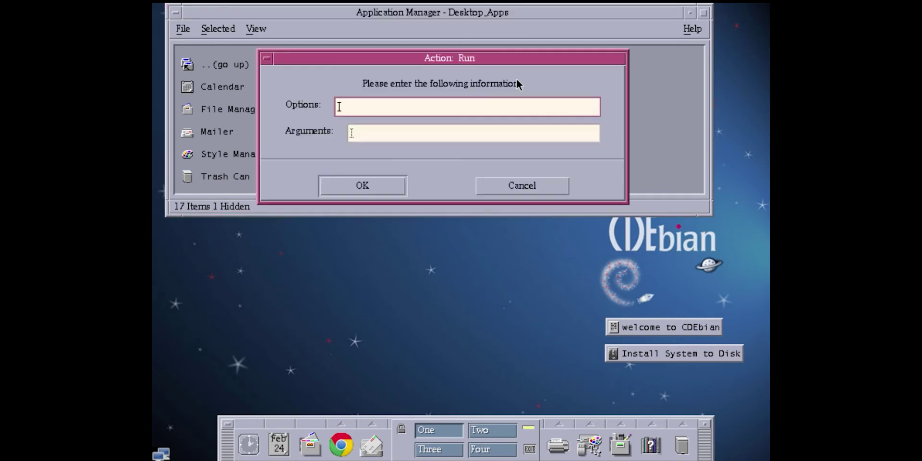
left_click(504, 191)
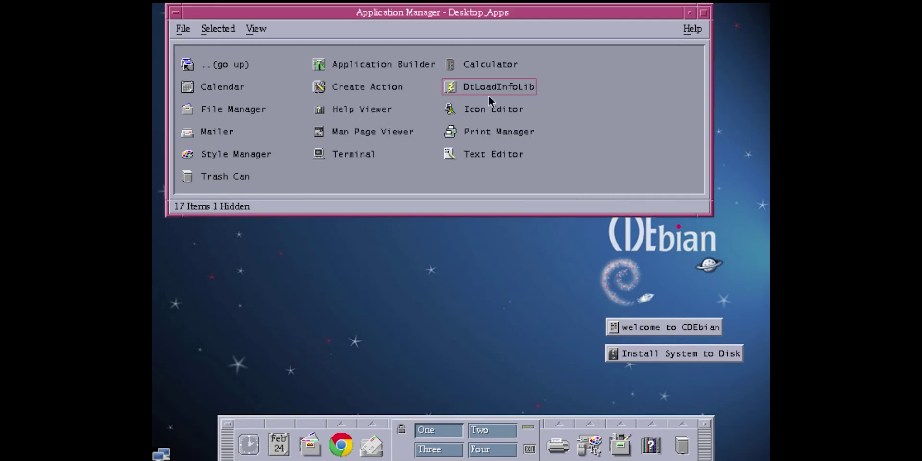
Step: Launch Calculator and compute 2 + 4, showing 6.00
double_click(487, 63)
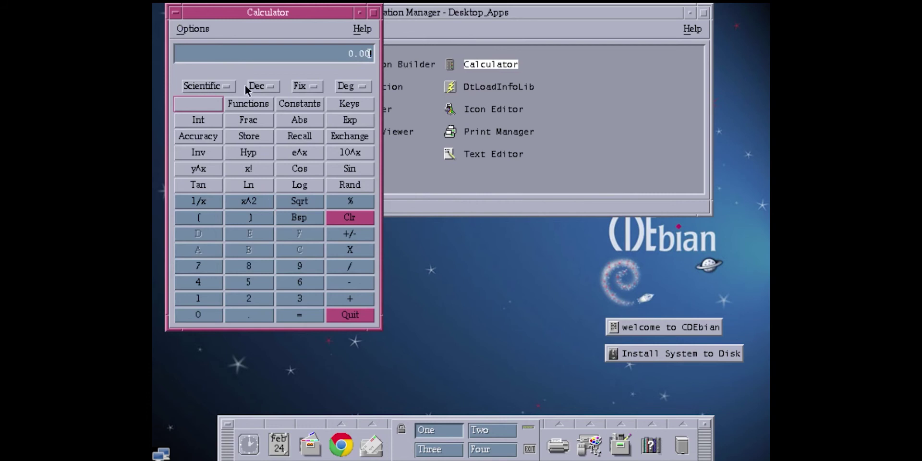
left_click(253, 296)
left_click(338, 304)
left_click(215, 280)
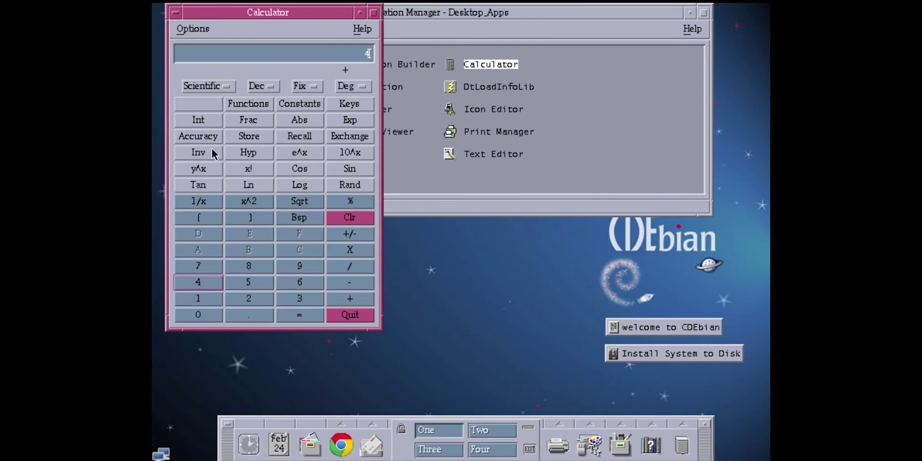
left_click(309, 316)
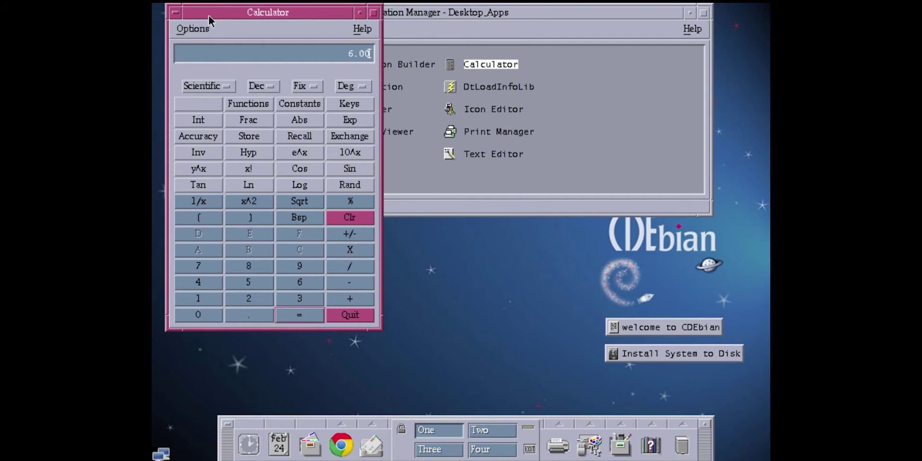
Step: Exit Calculator via Options > Exit and open the user's home folder in File Manager
left_click(190, 29)
left_click(206, 126)
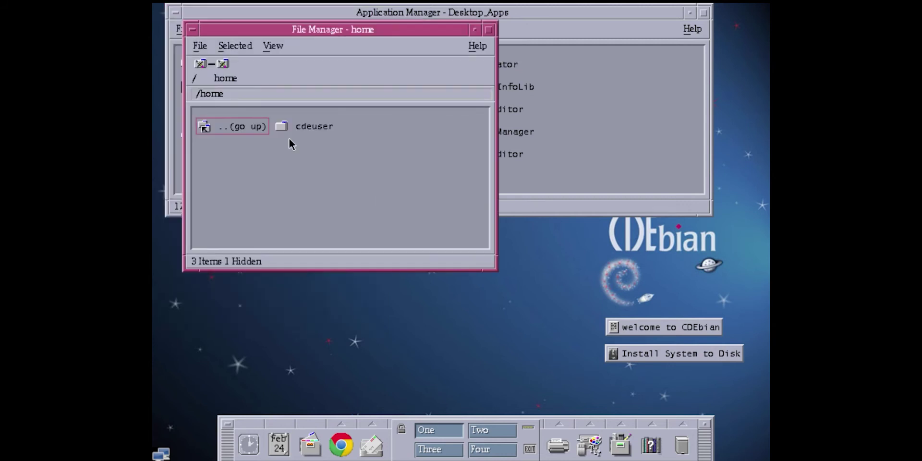
double_click(290, 124)
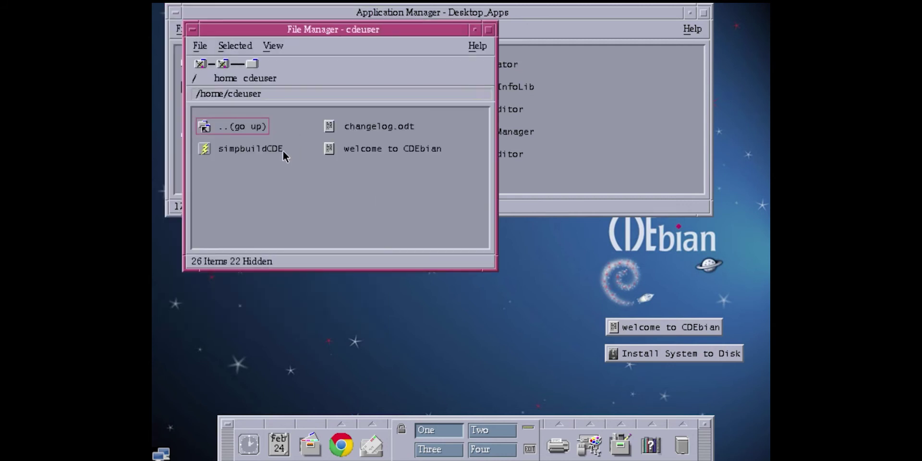
Step: Run the simpbuildCDE script from the home folder without options
double_click(266, 150)
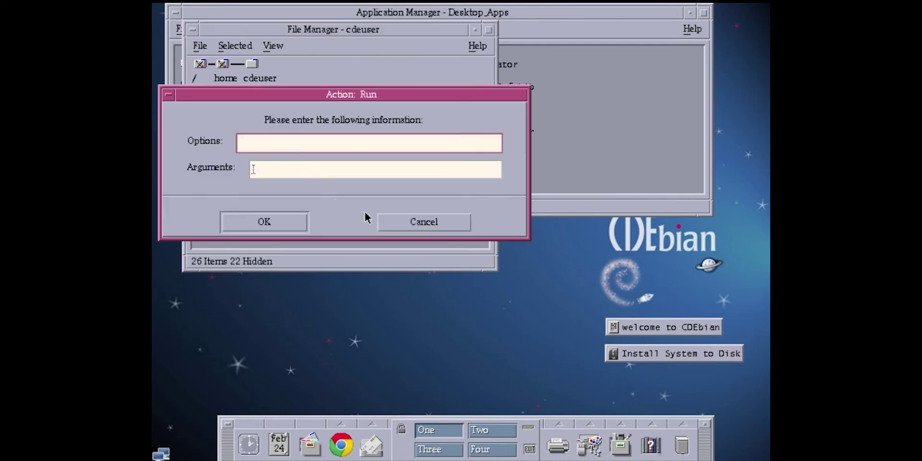
left_click(412, 220)
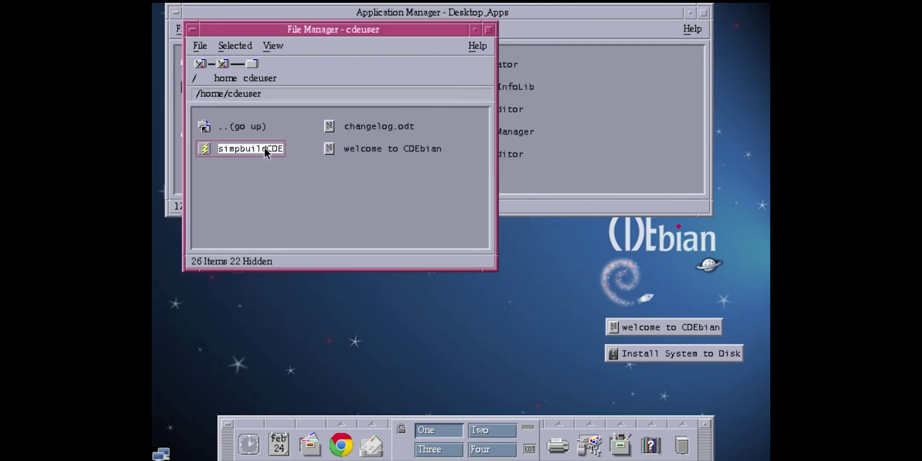
double_click(265, 148)
key("Return")
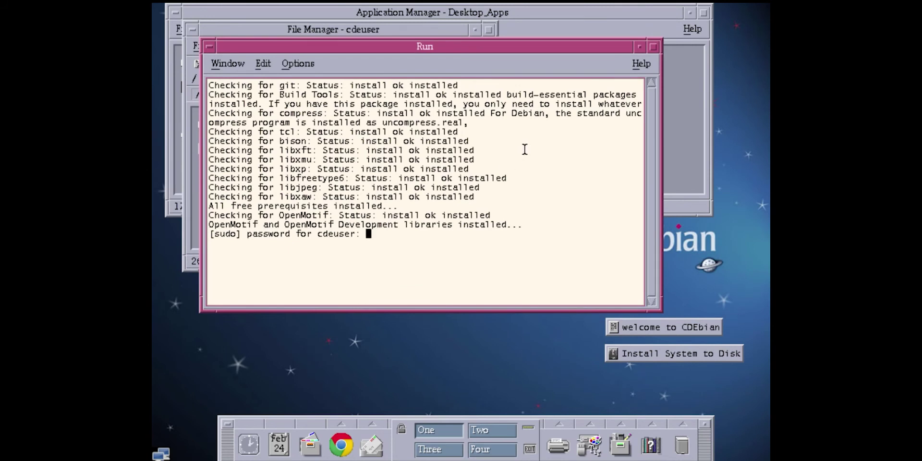
Step: Submit the sudo password, retrying after 'Sorry, try again', so simpbuildCDE starts cloning
key("Return")
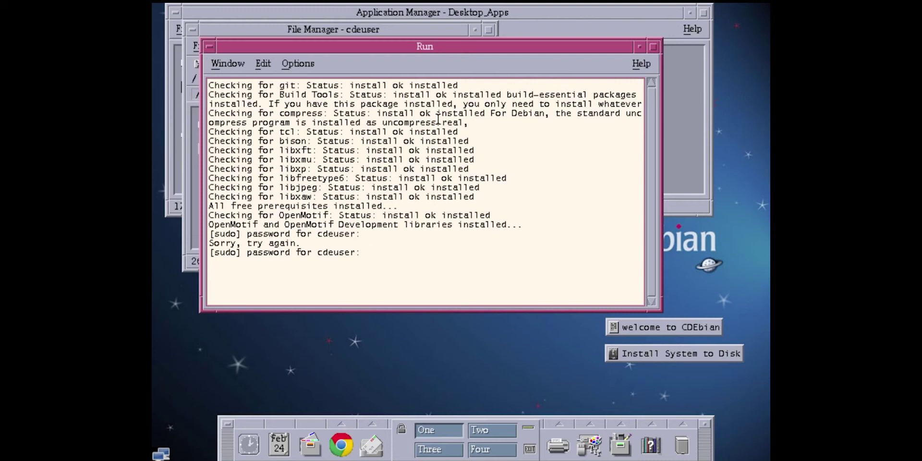
key("Return")
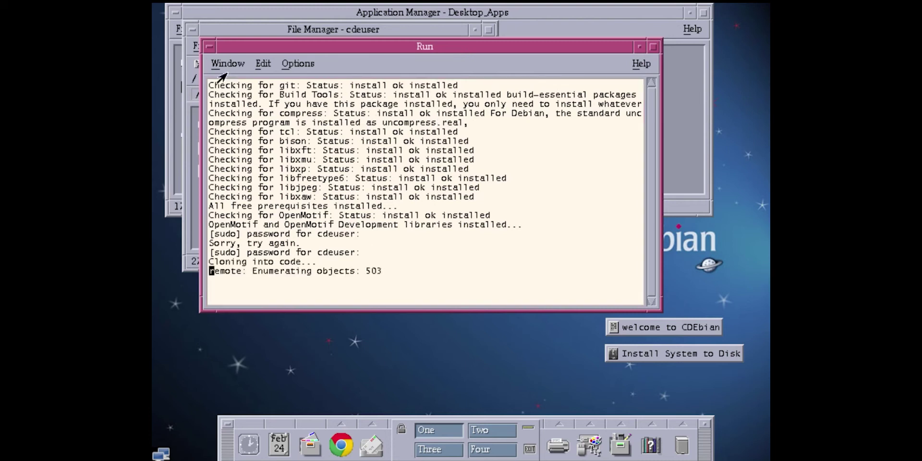
Step: Close the Run build window and browse File Manager up through /home to the root folder
left_click(225, 66)
left_click(235, 94)
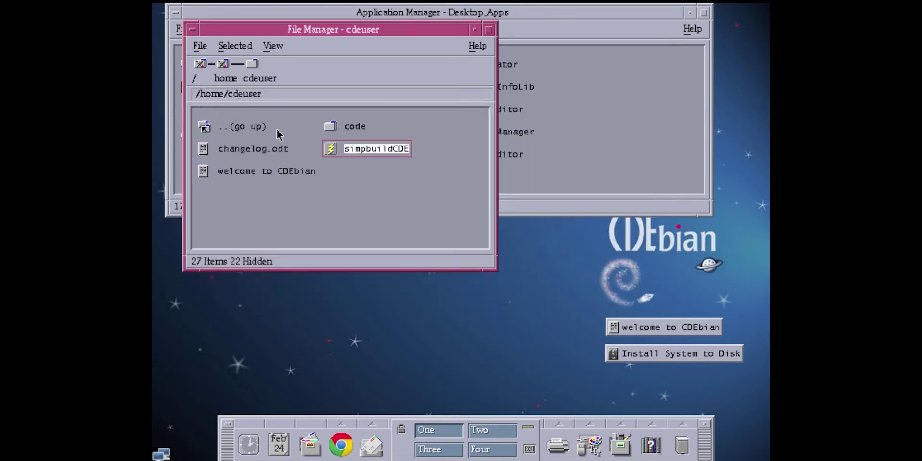
double_click(246, 127)
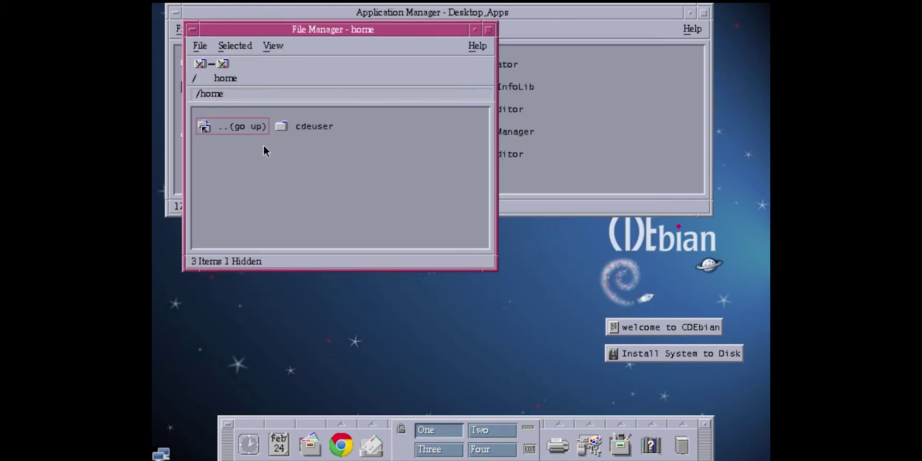
double_click(220, 126)
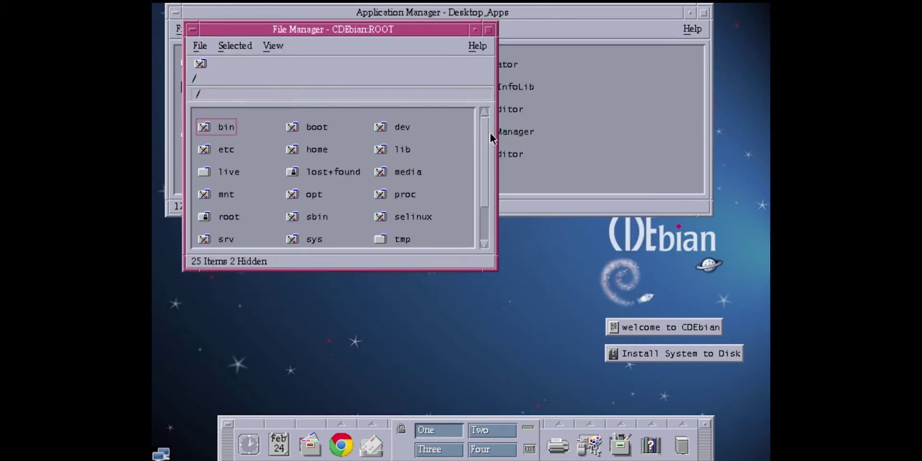
Step: Scroll through the root folder's 25 items, then close File Manager
left_click_drag(482, 125, 467, 106)
left_click_drag(484, 136, 483, 202)
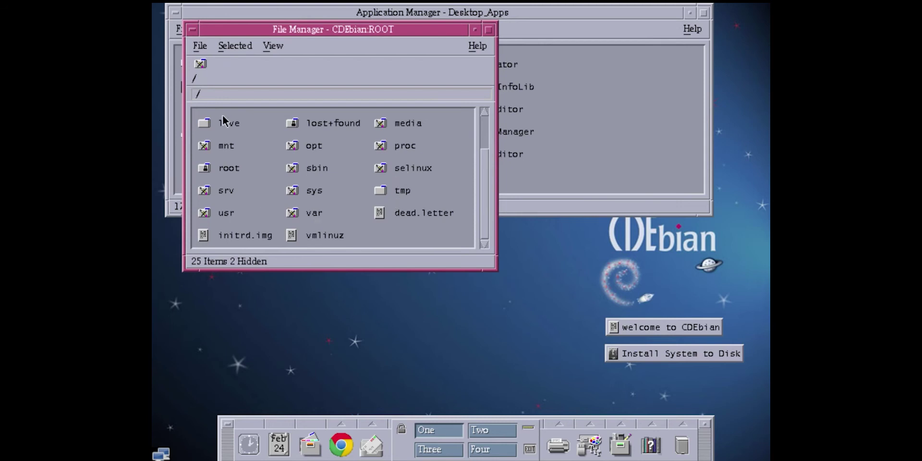
left_click(191, 46)
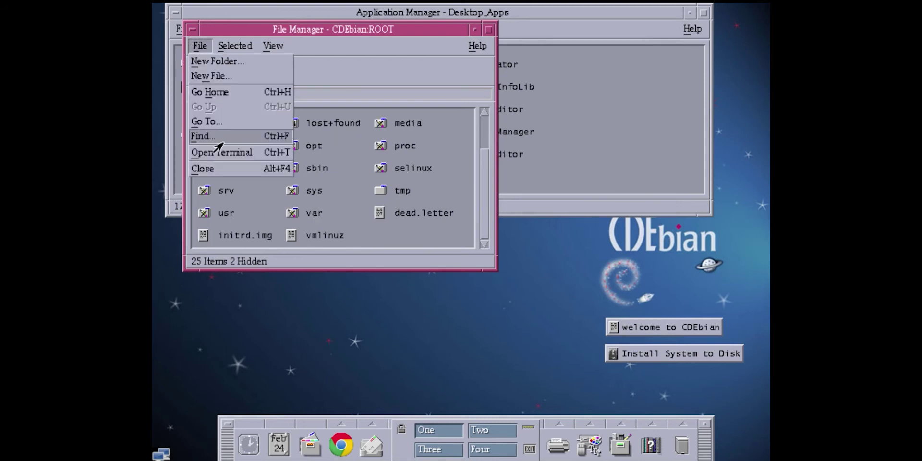
left_click(225, 168)
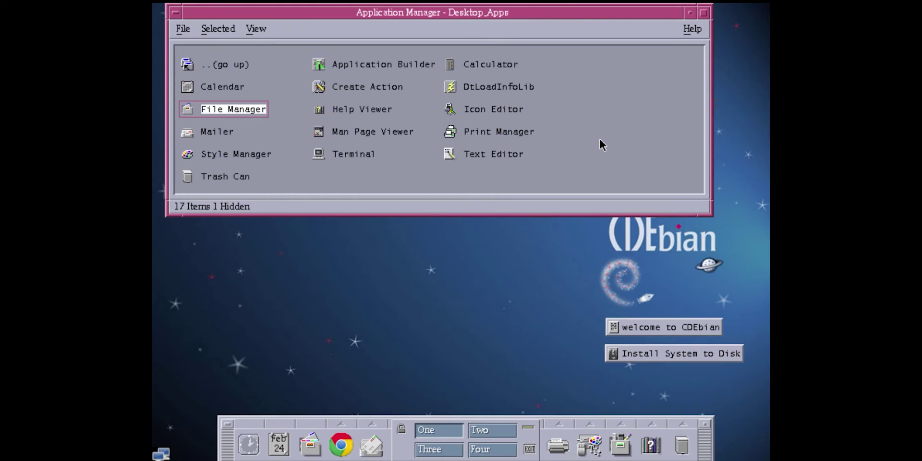
left_click(572, 152)
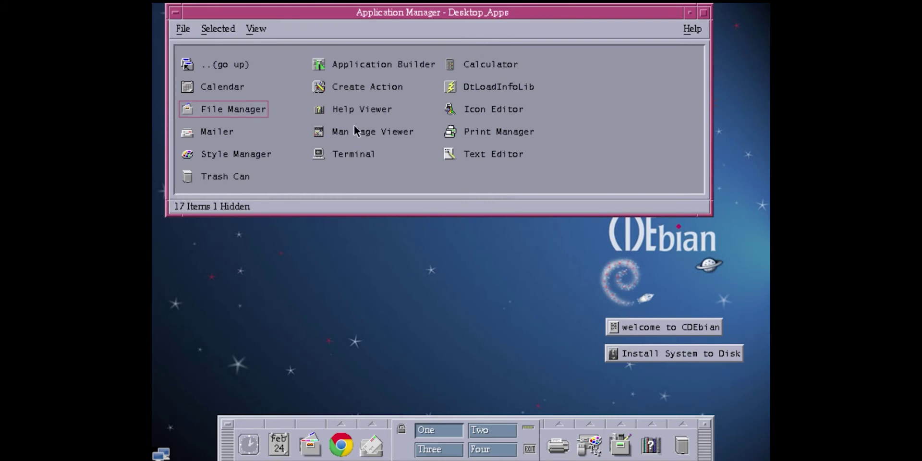
left_click(221, 92)
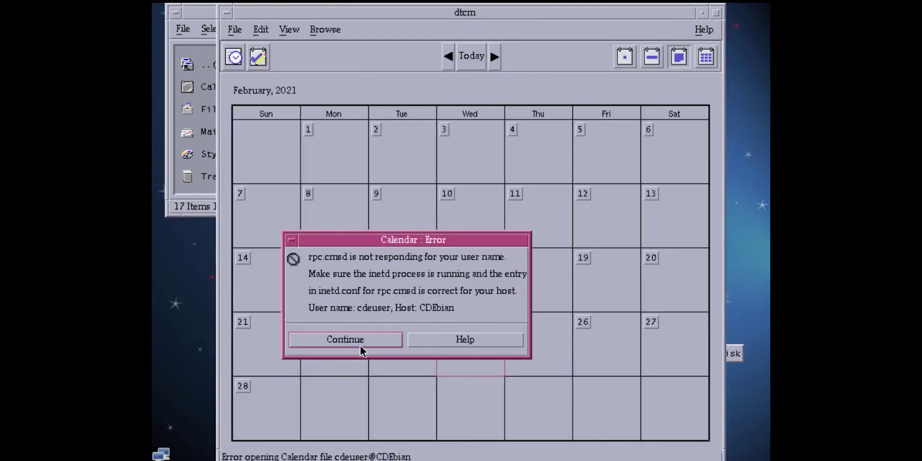
left_click(363, 346)
left_click(309, 129)
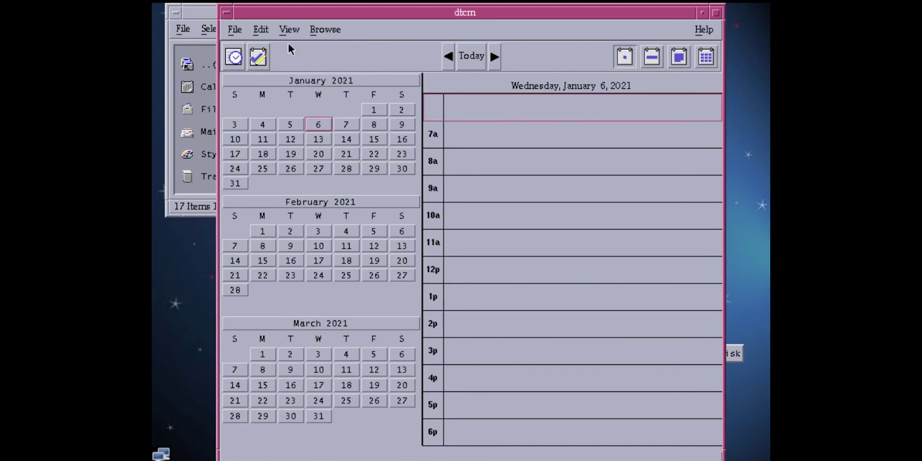
left_click(243, 36)
left_click(282, 95)
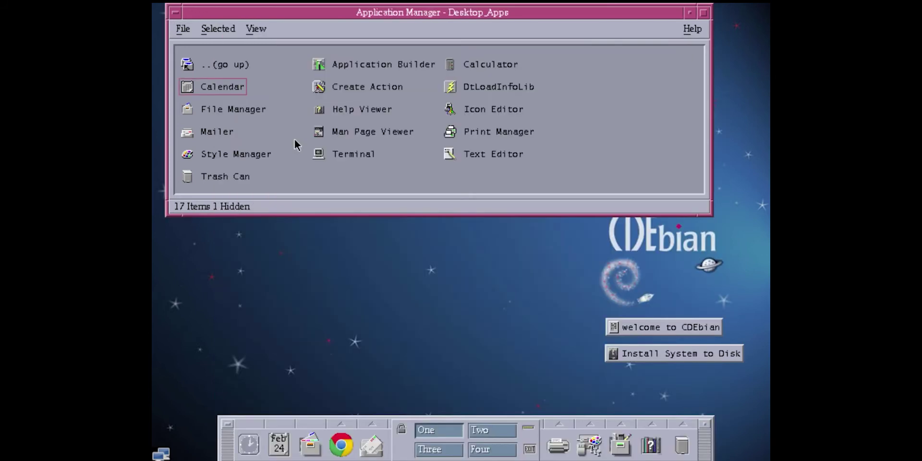
double_click(221, 62)
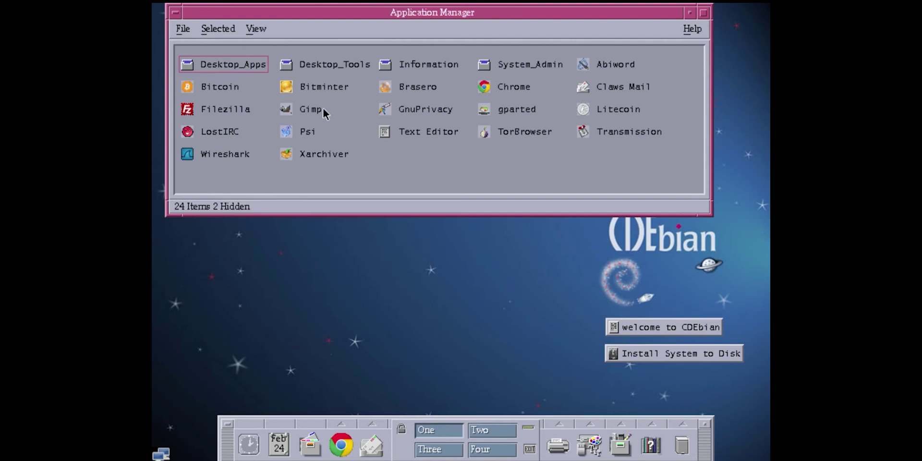
double_click(235, 151)
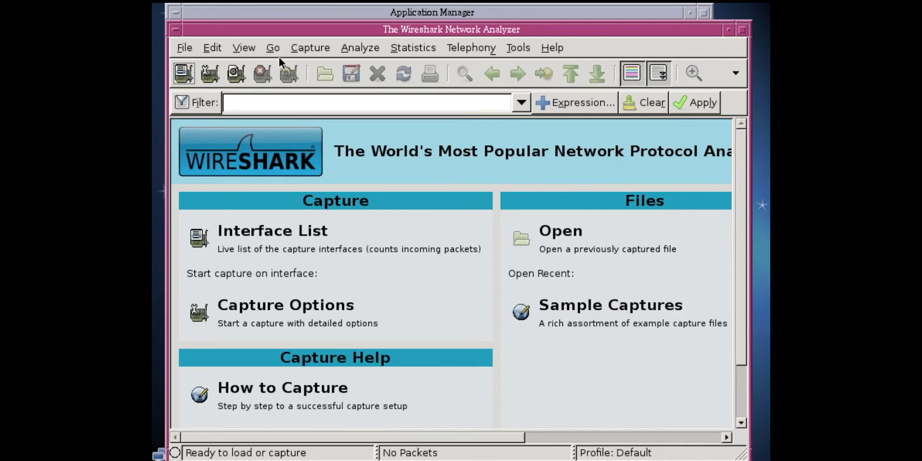
left_click(185, 50)
left_click(247, 245)
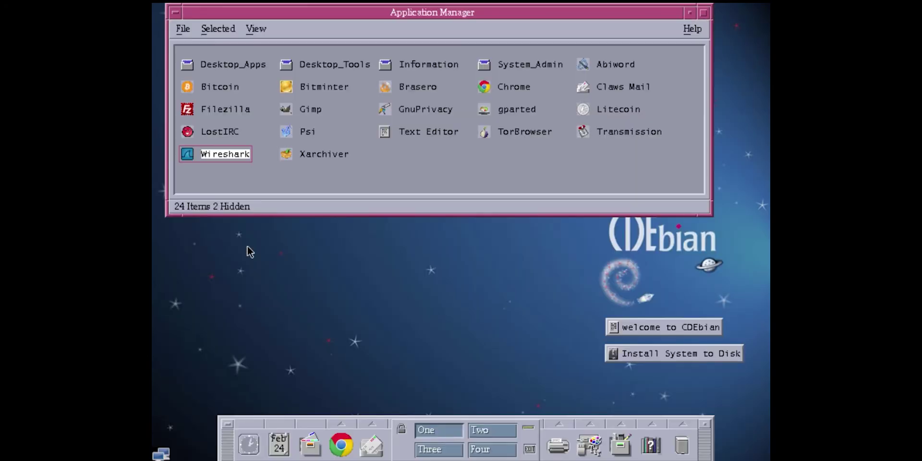
left_click(517, 181)
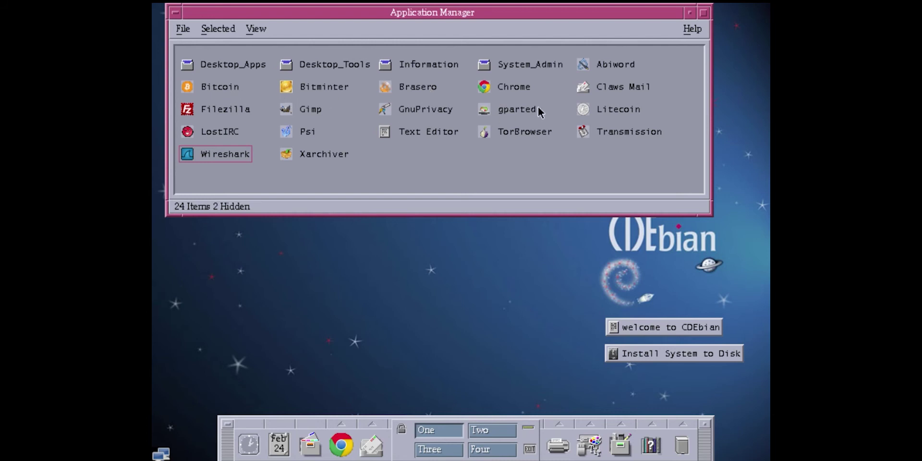
double_click(609, 113)
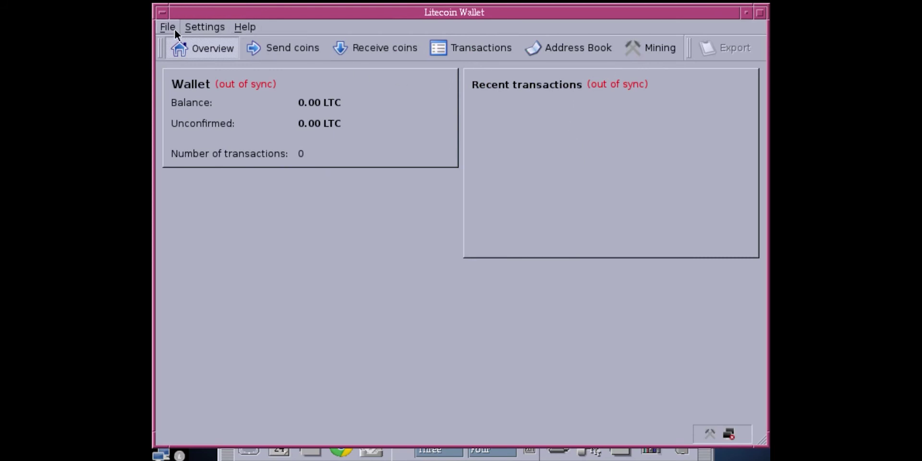
left_click(244, 26)
left_click(256, 86)
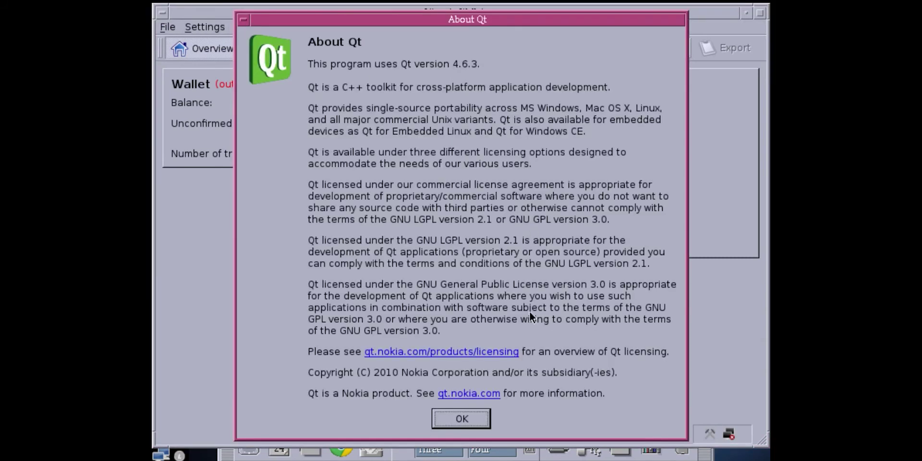
left_click(461, 419)
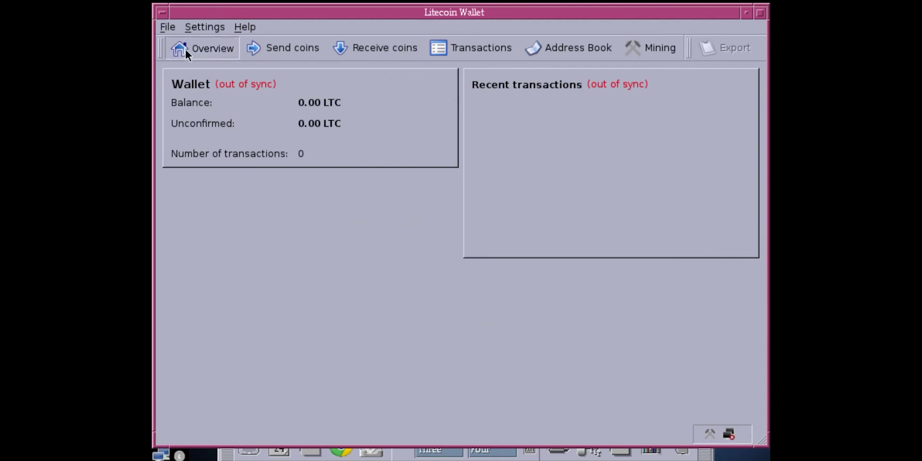
left_click(167, 29)
left_click(185, 123)
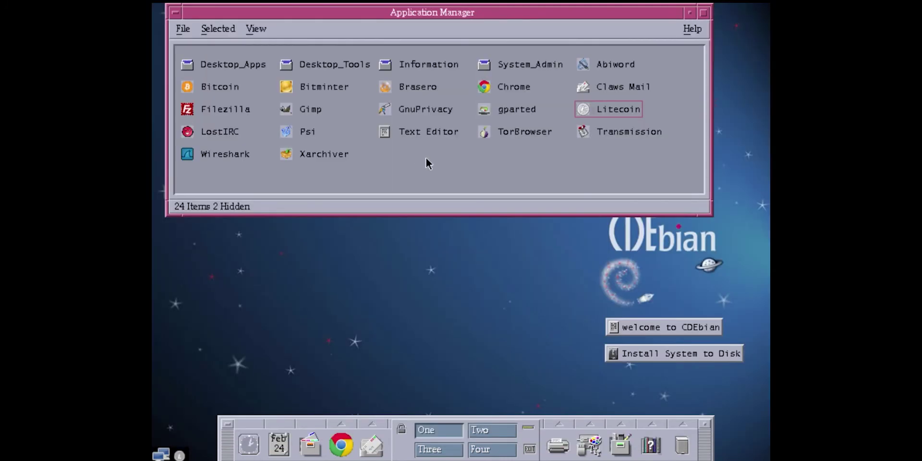
Step: Open Desktop_Apps, go back up, then open the 48-item Desktop_Tools folder
double_click(221, 64)
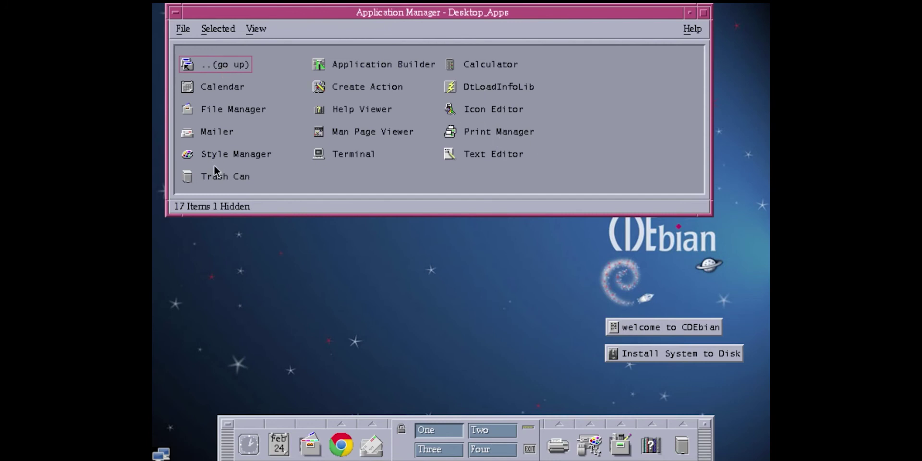
double_click(212, 65)
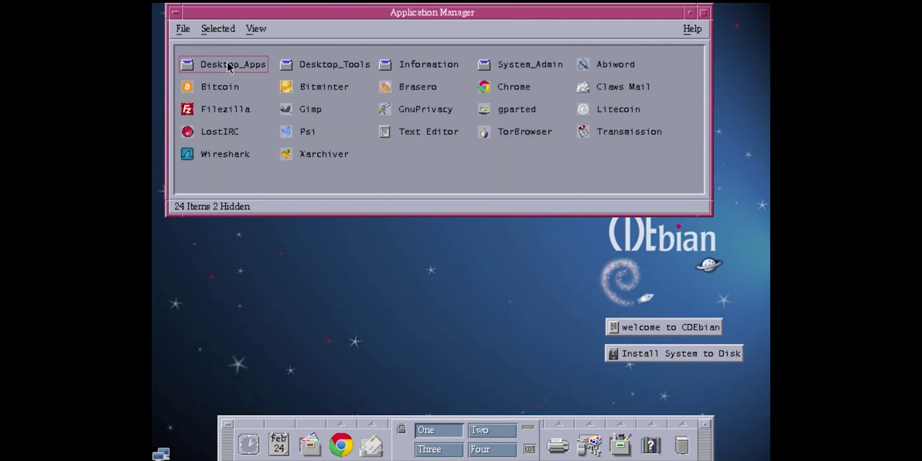
double_click(322, 68)
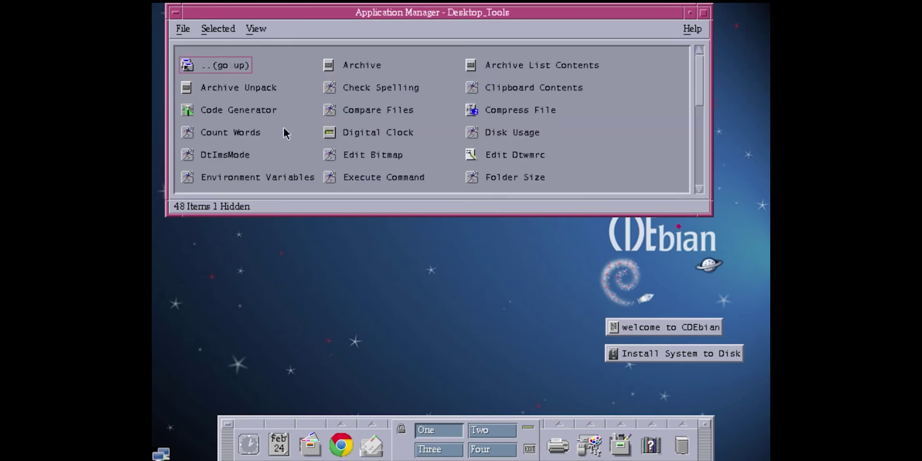
Step: Launch Digital Clock, enlarge its window, then close it from the window menu
double_click(394, 134)
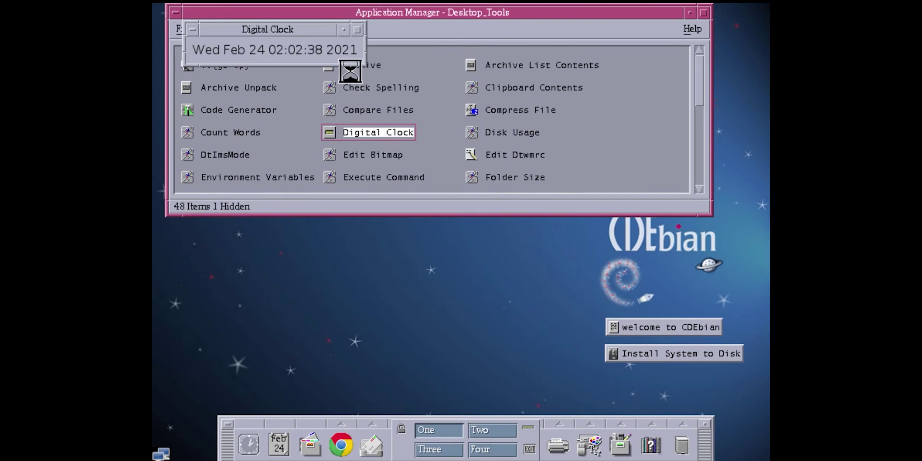
left_click_drag(359, 59, 574, 205)
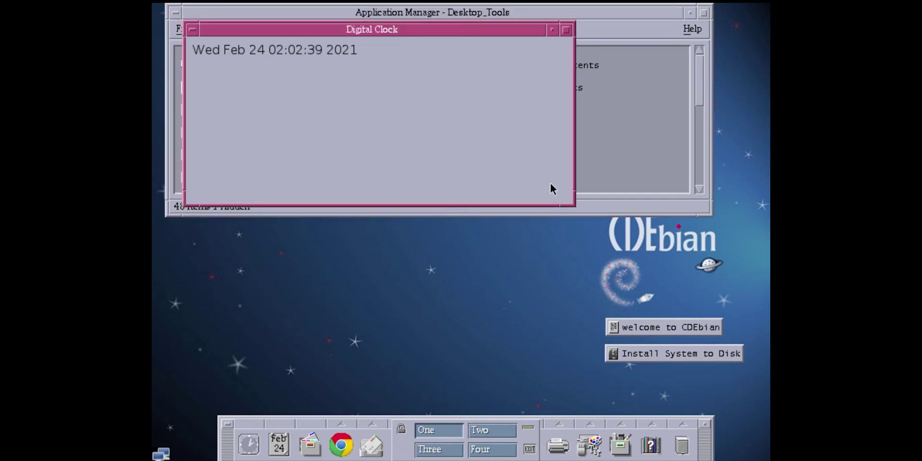
left_click(198, 31)
left_click(254, 177)
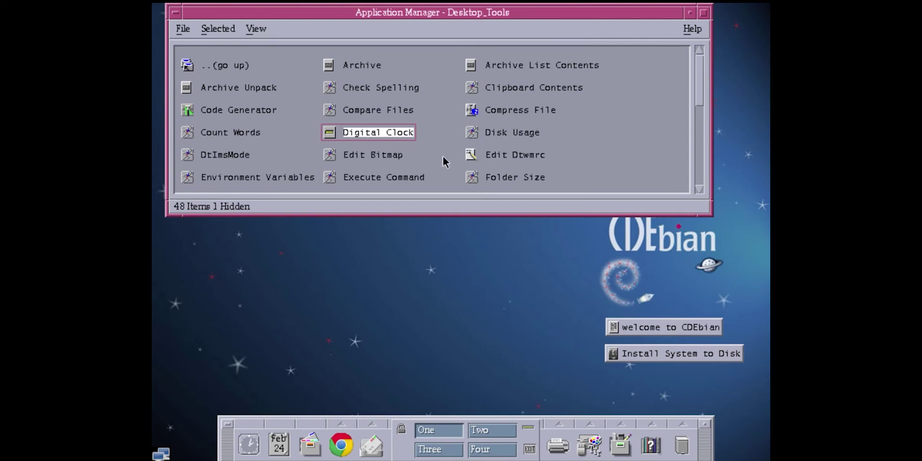
double_click(514, 135)
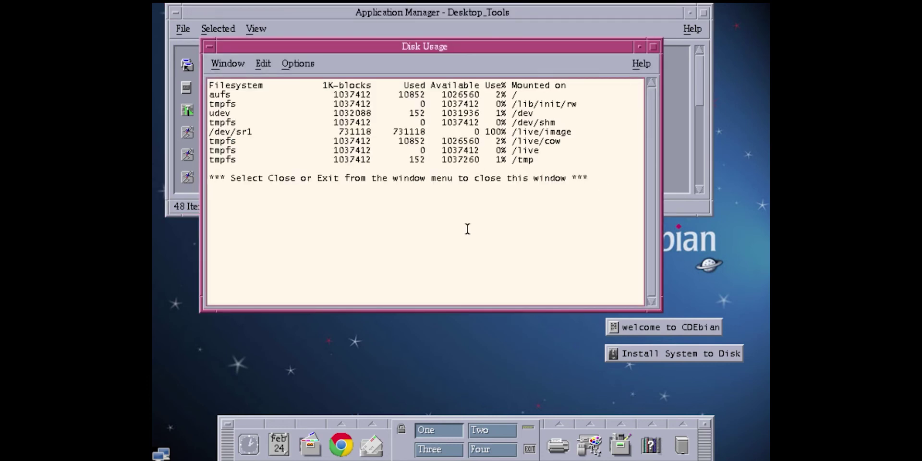
left_click_drag(607, 183, 233, 113)
left_click(233, 114)
left_click(227, 64)
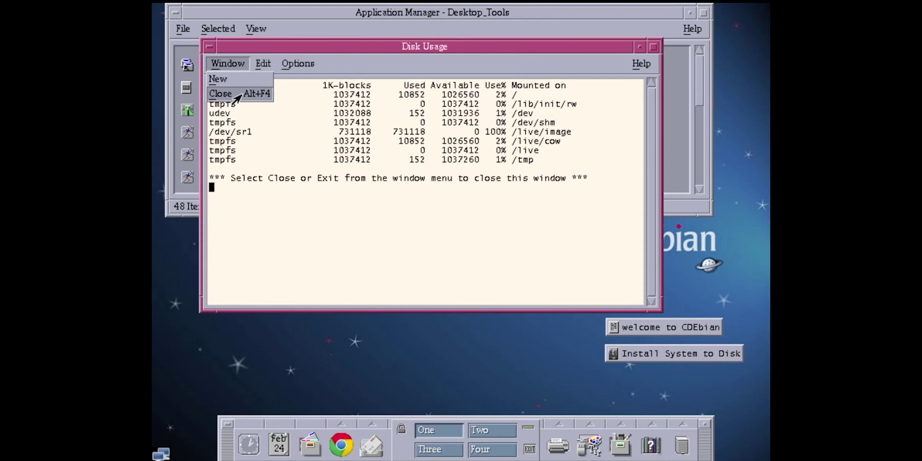
left_click(425, 171)
left_click(228, 63)
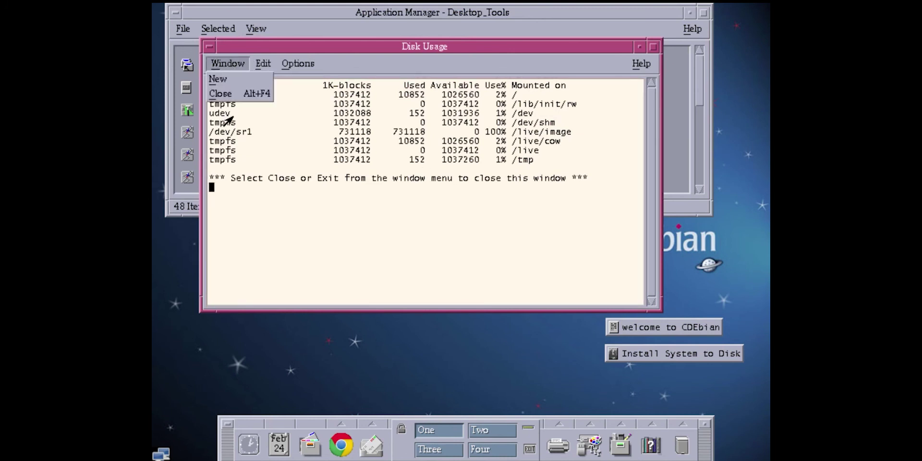
left_click(264, 118)
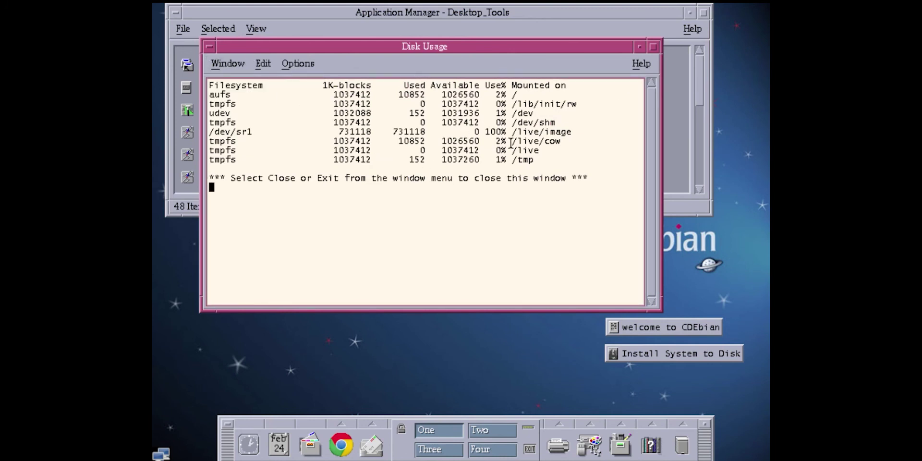
left_click(228, 63)
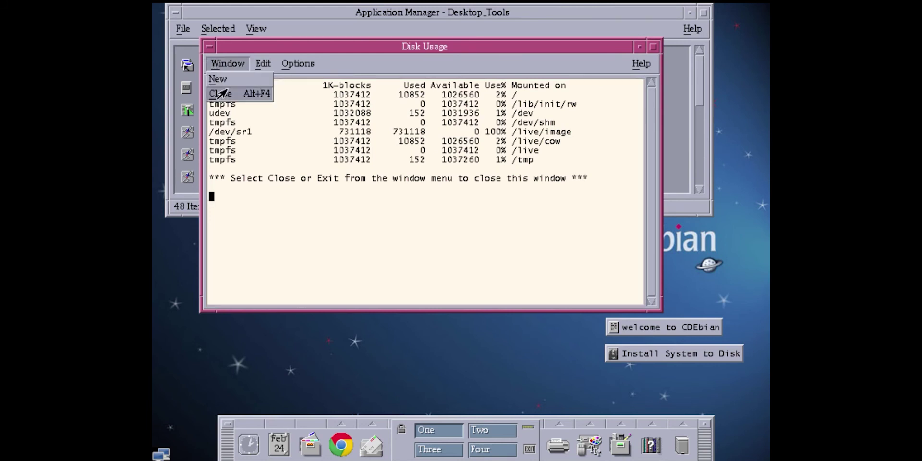
left_click(219, 90)
left_click(592, 142)
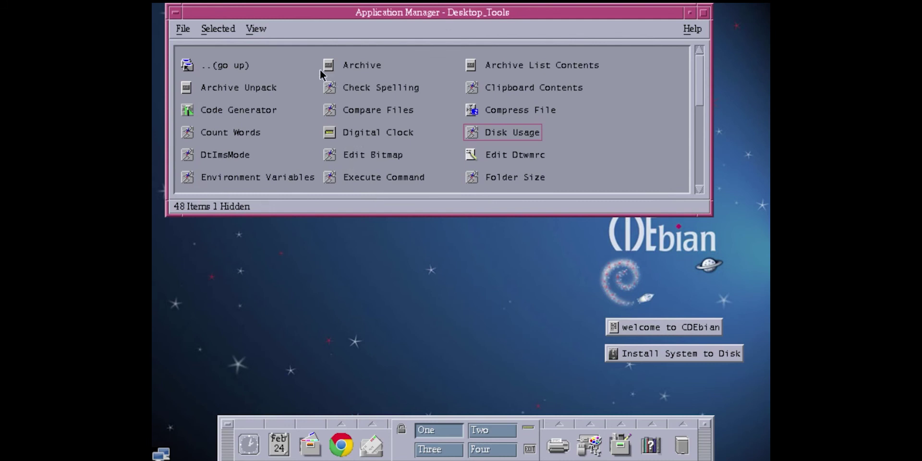
Step: Go up to the top-level 24-application list and quit Transmission at its disclaimer
double_click(201, 63)
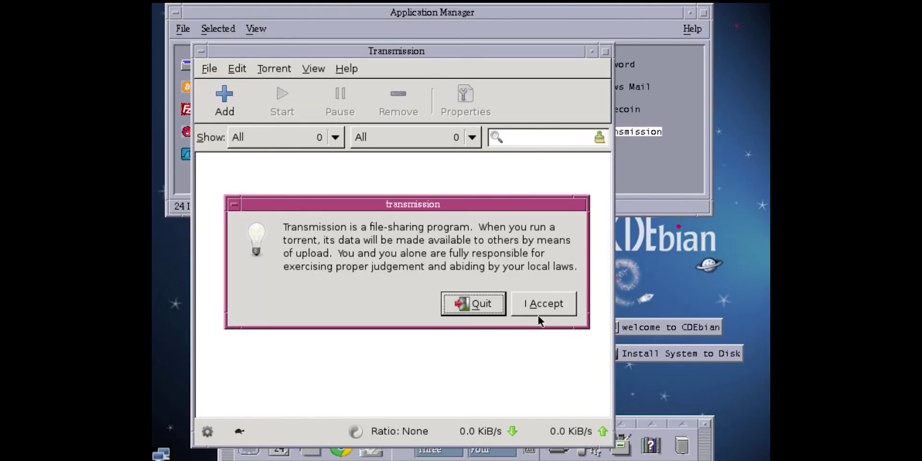
left_click(460, 298)
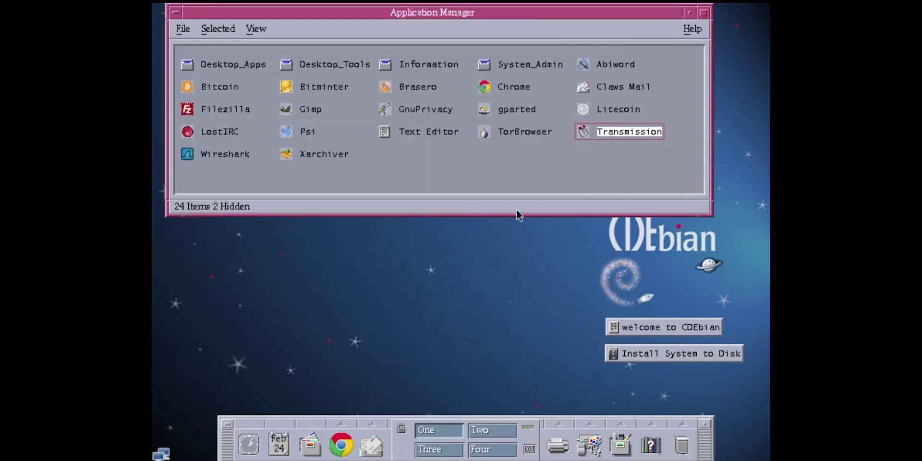
Step: Open the System_Admin README read-only in Text Editor, selecting then deselecting its text
double_click(535, 68)
double_click(296, 64)
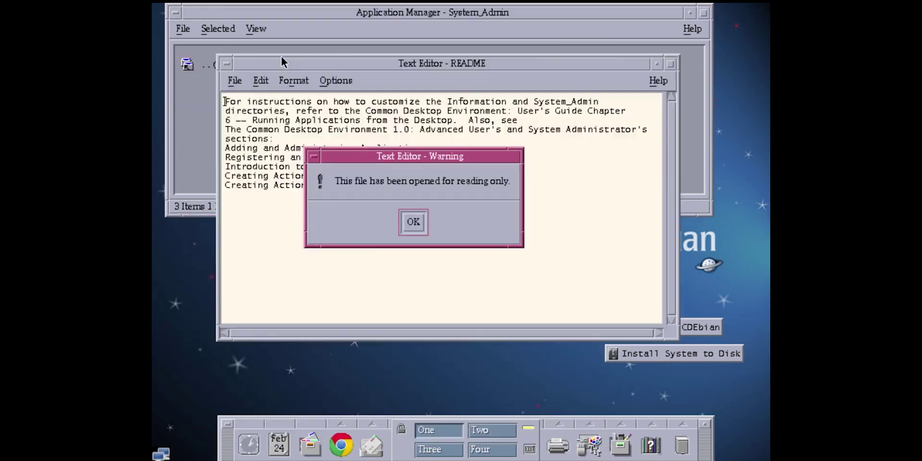
left_click(414, 223)
left_click_drag(411, 211, 167, 74)
left_click(377, 184)
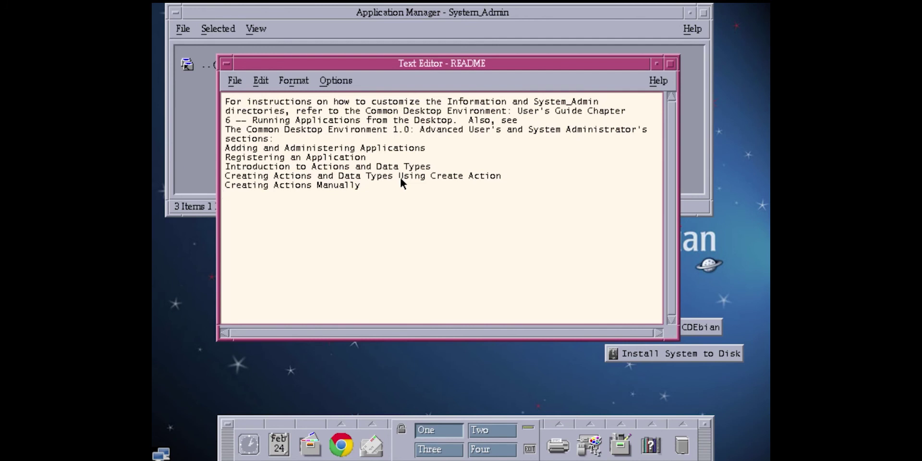
Step: Close the README Text Editor and then the Application Manager via File > Close
left_click(235, 81)
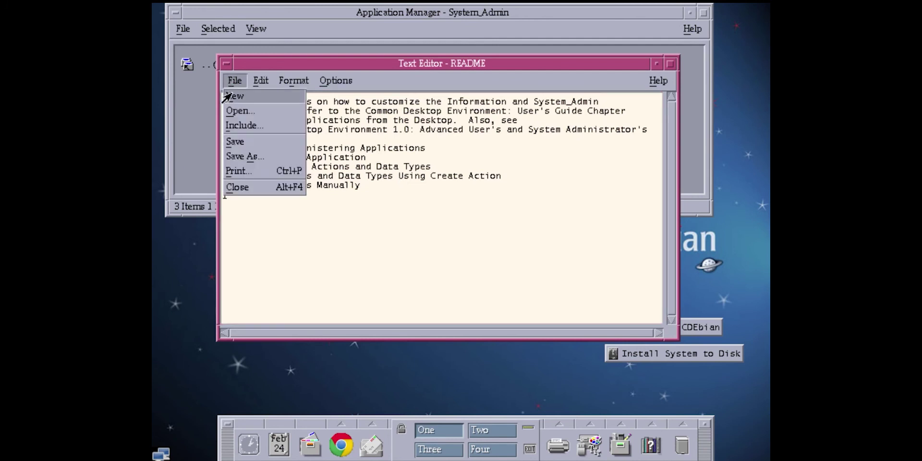
left_click(242, 186)
left_click(182, 29)
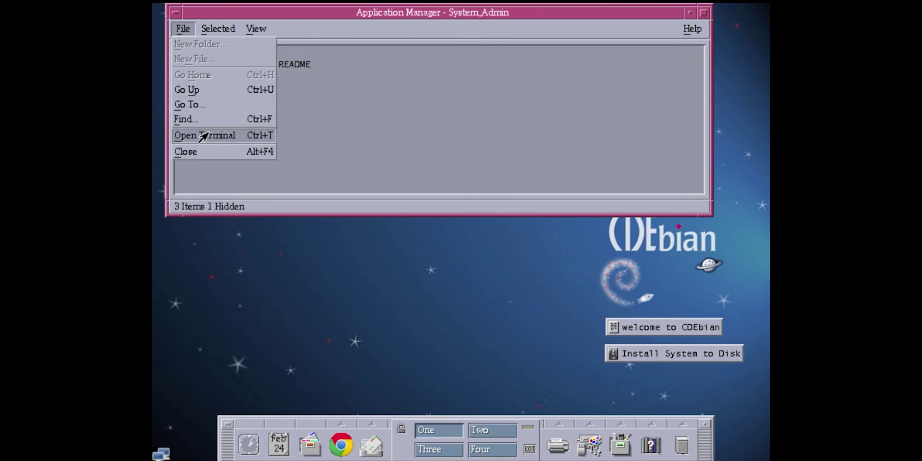
left_click(211, 152)
Step: Choose Log out... from the desktop's Workspace Menu to bring up Logout Confirmation
right_click(526, 61)
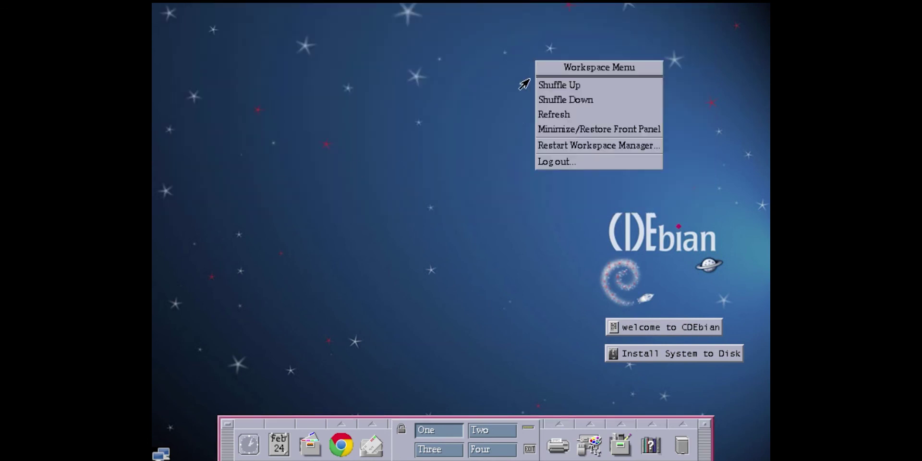
left_click(544, 158)
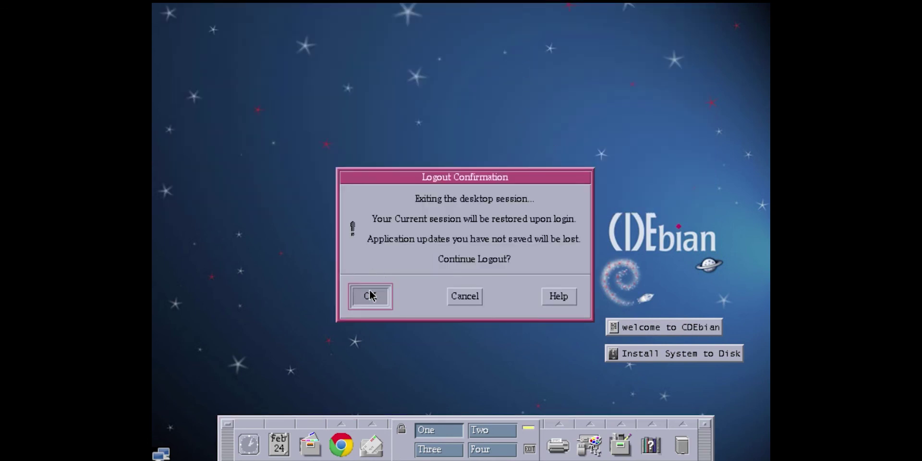